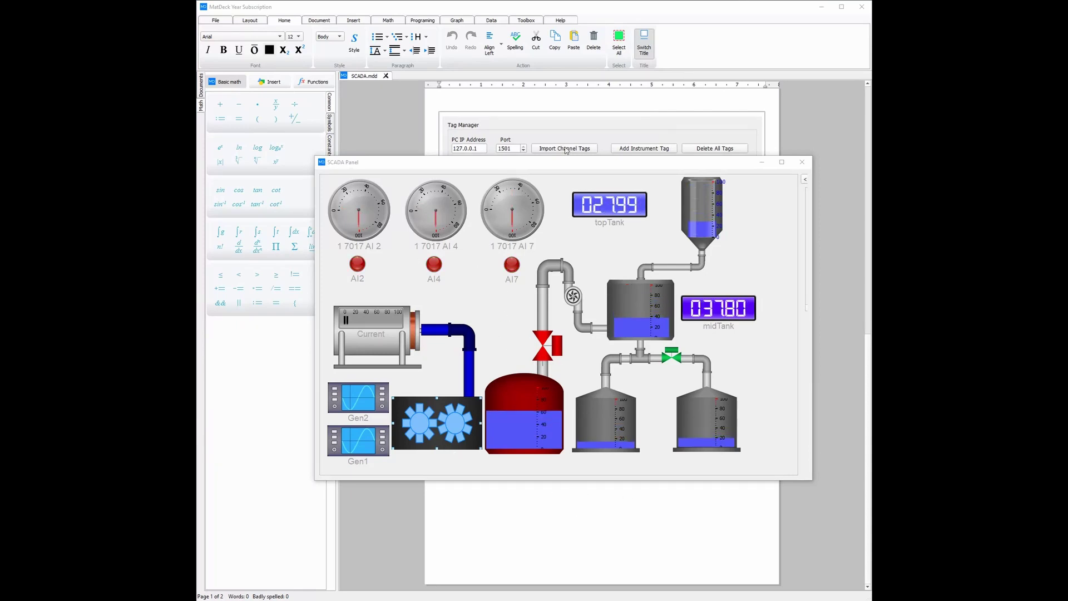
- Close the SCADA panel and scroll the Tag Manager list to the tag2, midTank and topTank tags
click(762, 162)
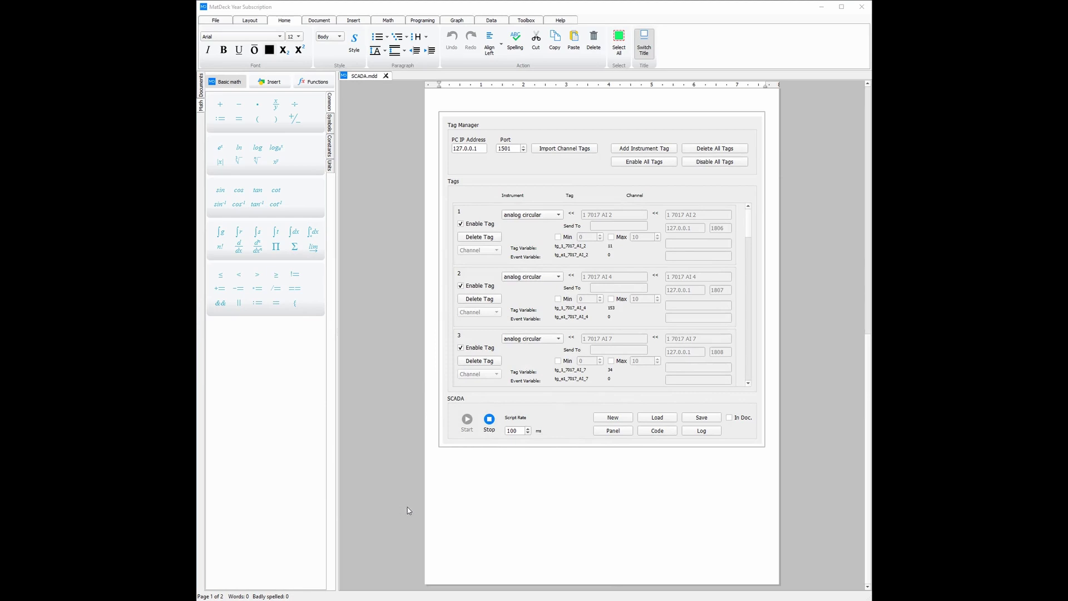
scroll(612, 255, down, 6)
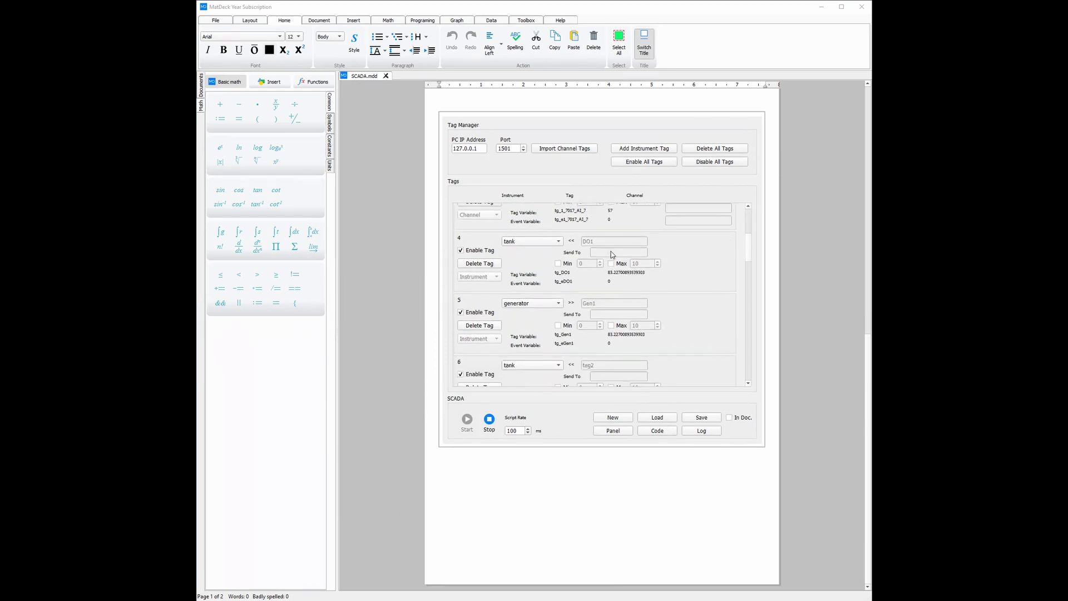
scroll(612, 254, down, 3)
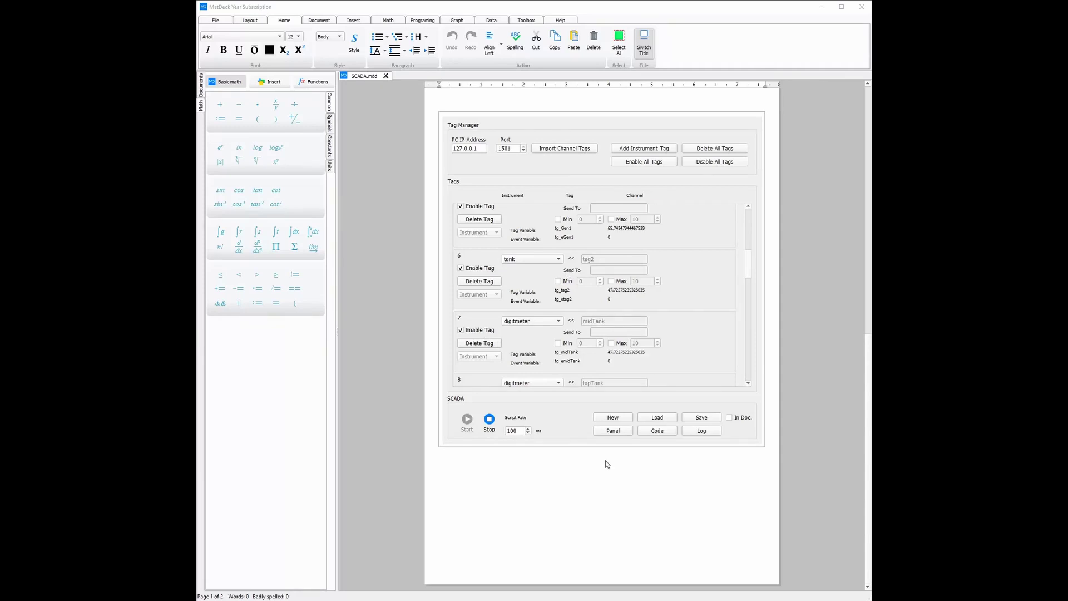
- Open the SCADA Log File viewer, which shows no log file selected and an empty table
click(701, 432)
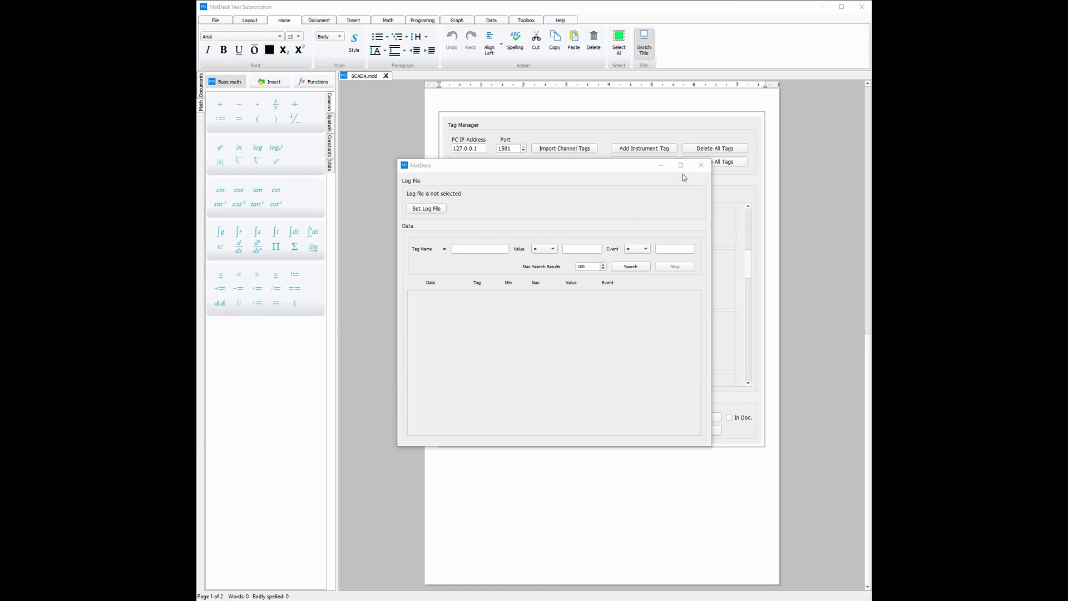
- Close the log window and scroll through the SCADA script's threshold rules in the Code editor
click(701, 165)
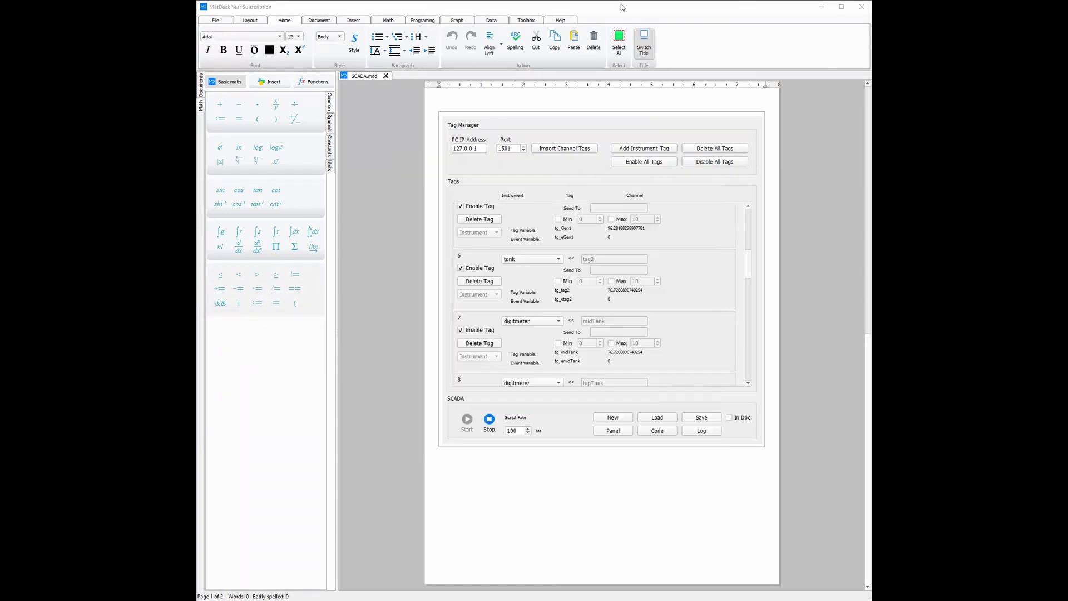
click(649, 433)
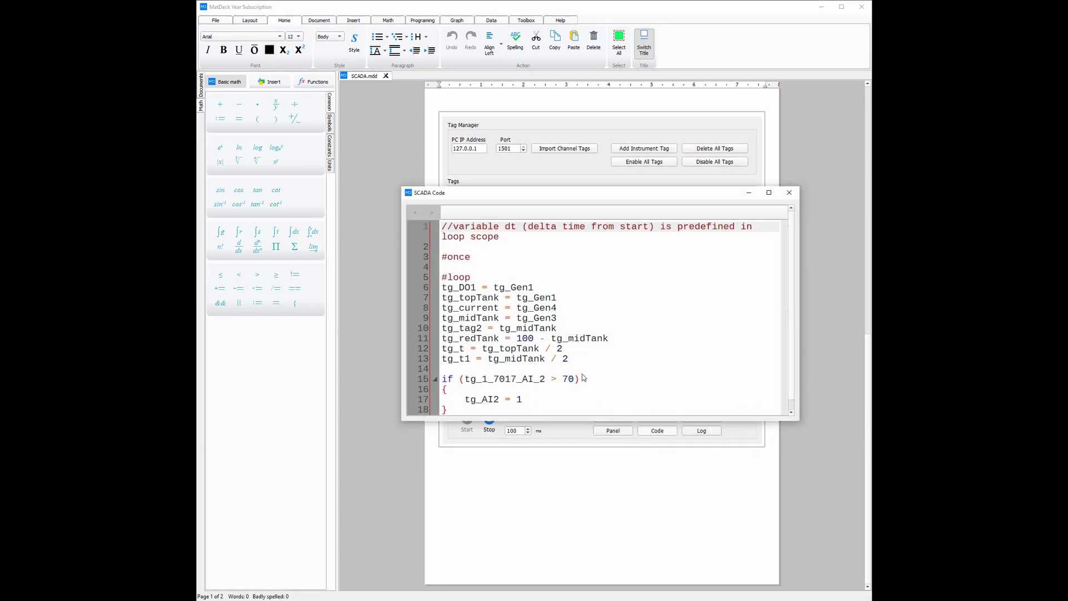
scroll(569, 335, down, 2)
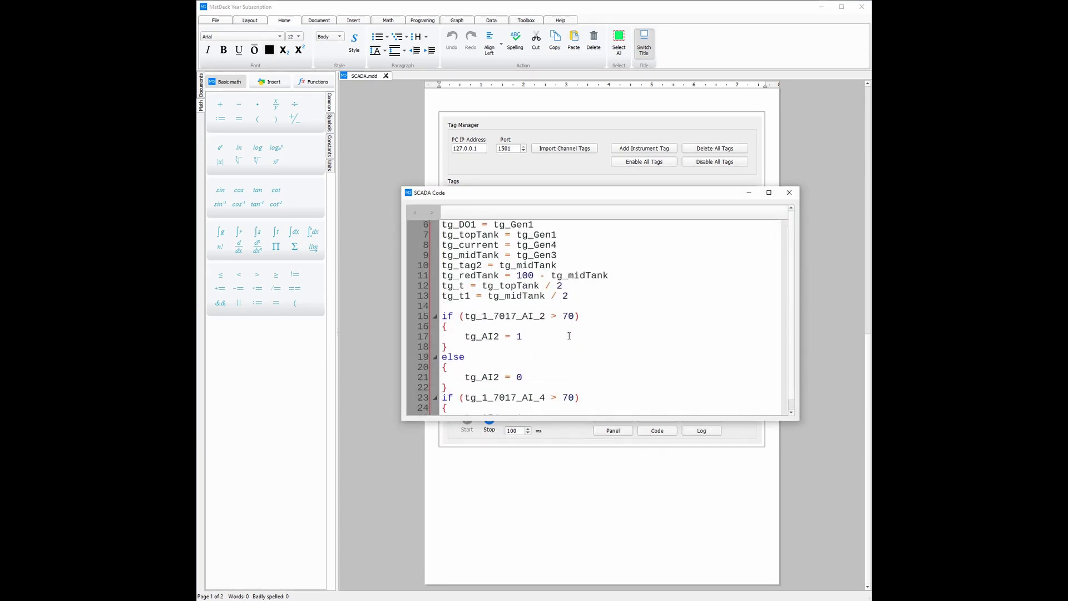
scroll(569, 335, down, 1)
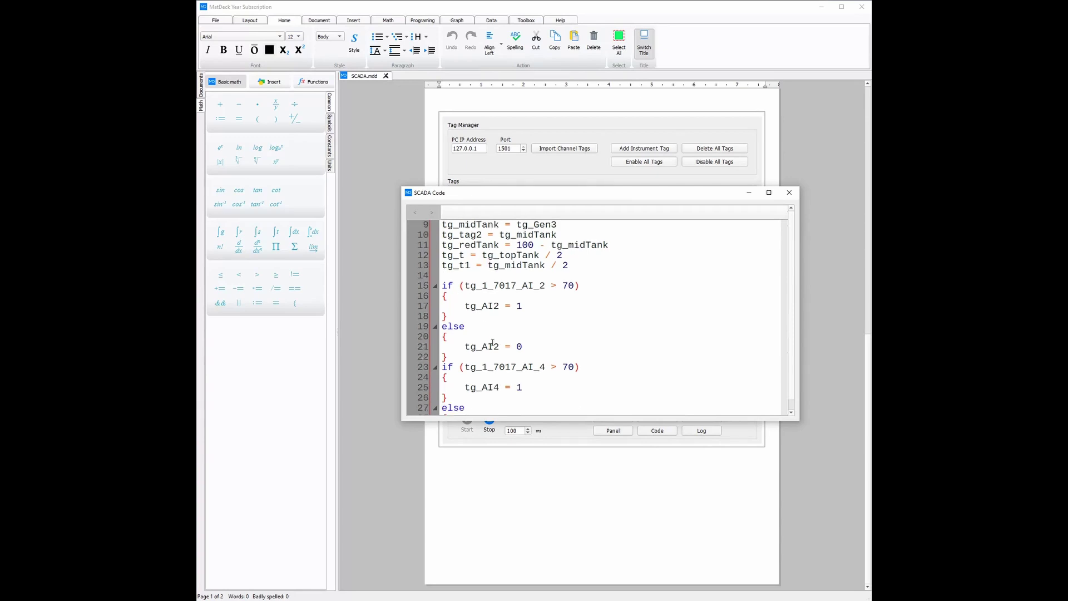
scroll(492, 343, down, 1)
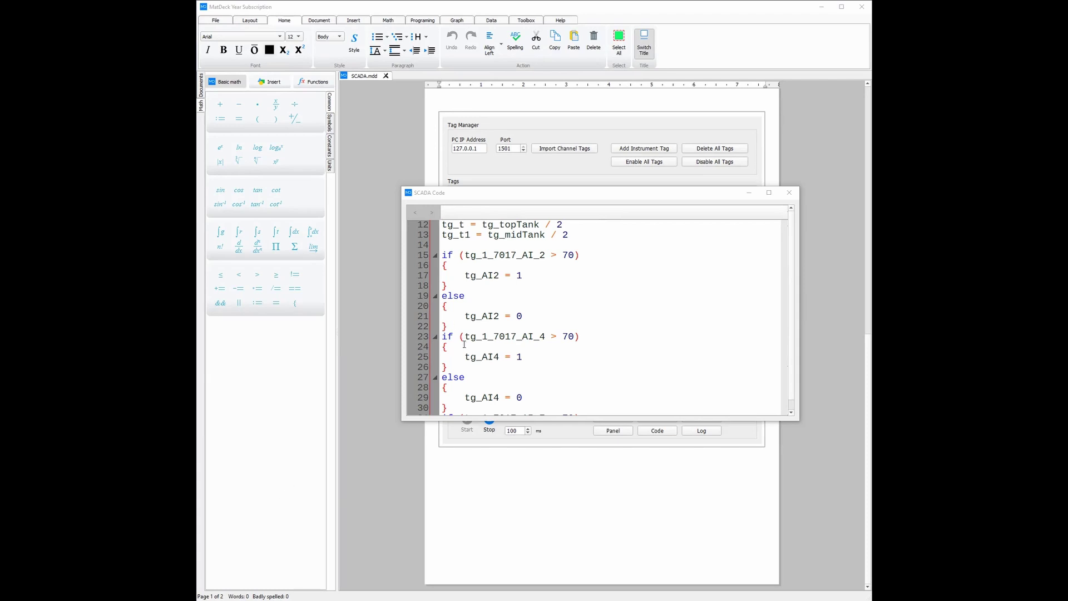
scroll(500, 311, up, 1)
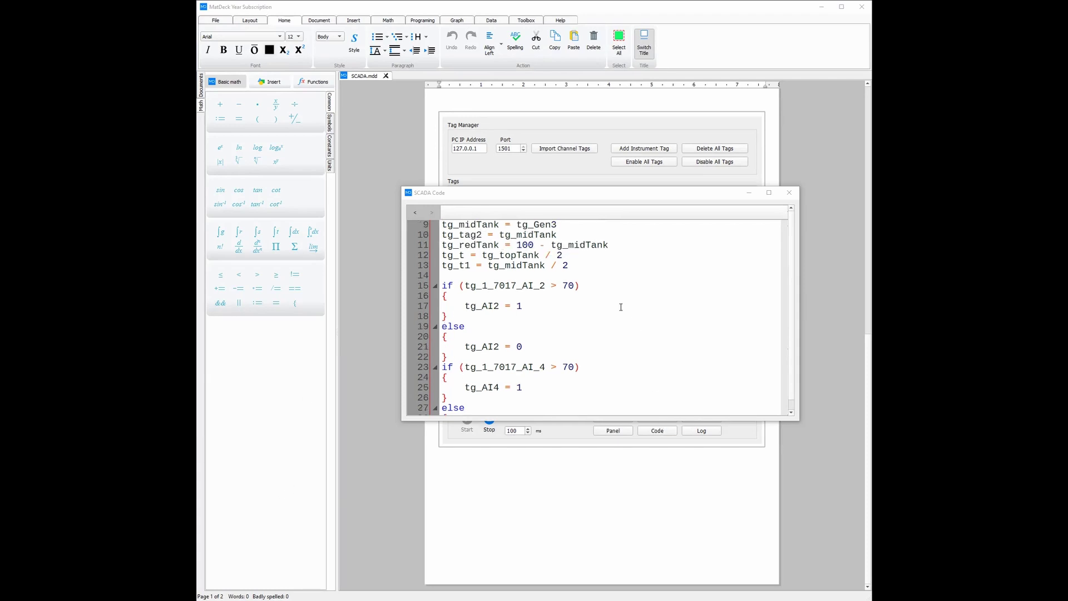
scroll(621, 307, down, 4)
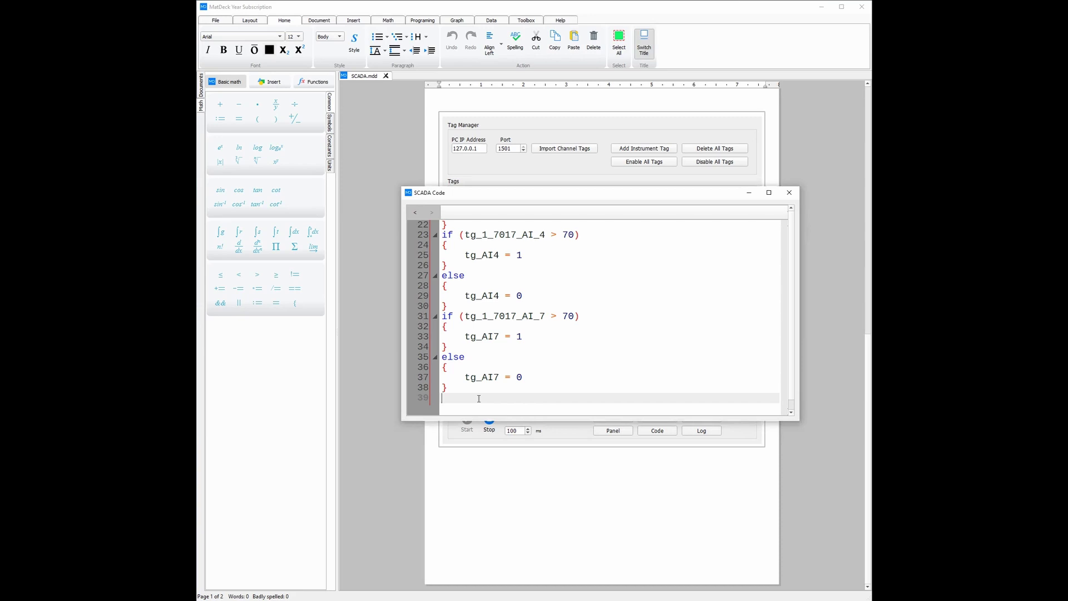
- Type tg_ on line 39, then delete it so the script stays unchanged
text(tg_)
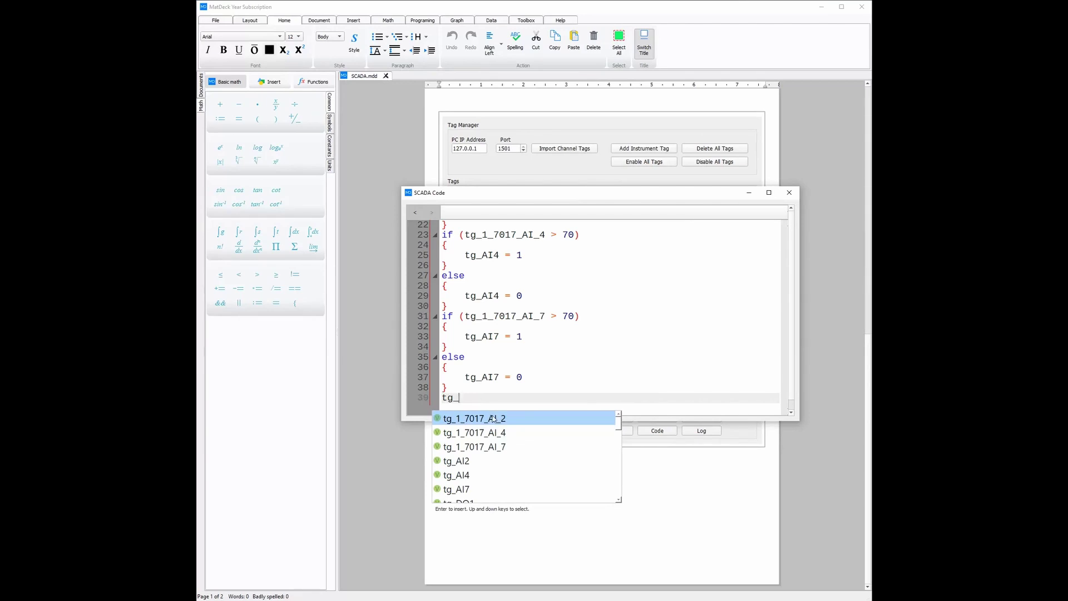
key(Escape)
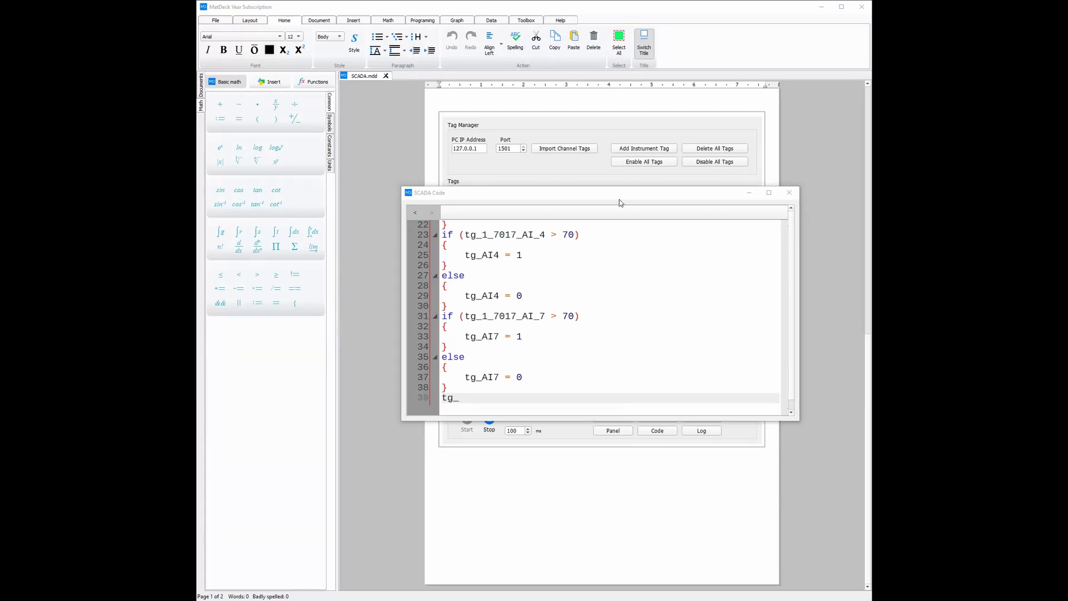
double_click(475, 401)
key(BackSpace)
click(788, 192)
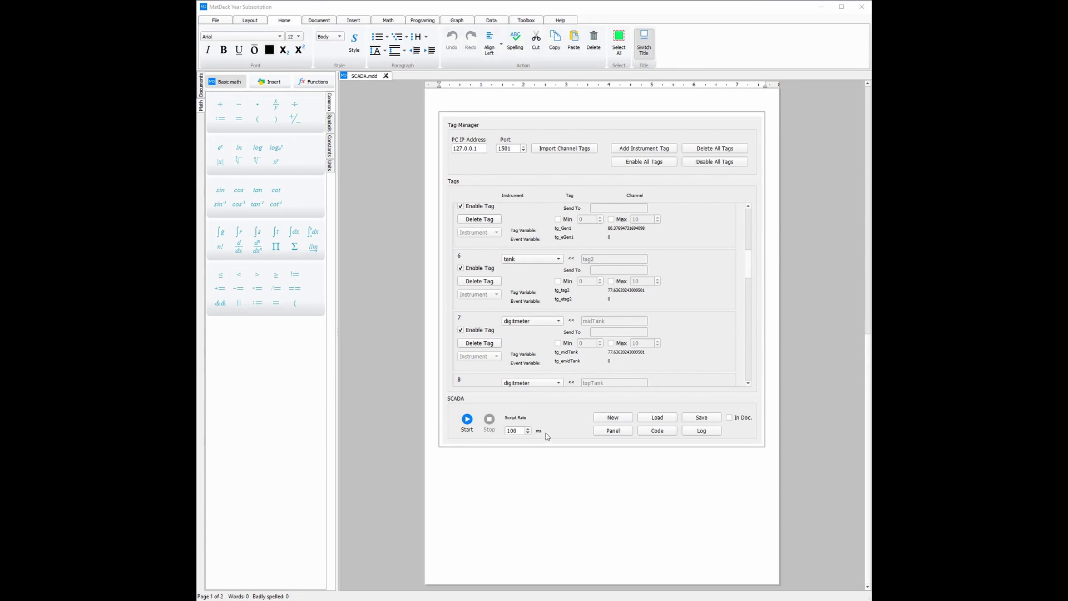
scroll(548, 461, up, 10)
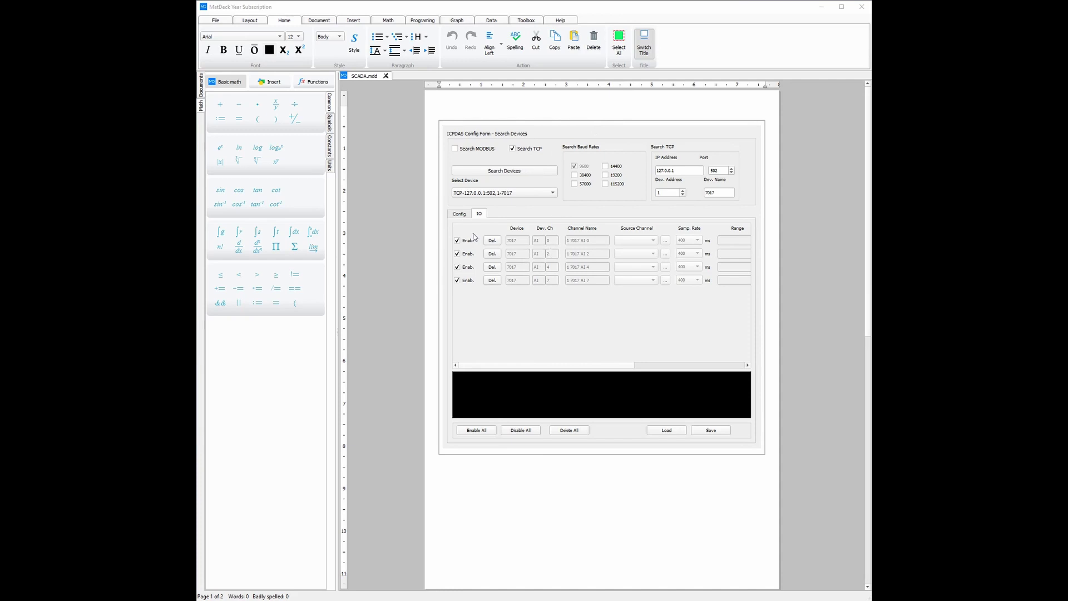
- Set AI Configuration to channel 1 with the Export AI1 command, then return to the IO channel list
click(466, 215)
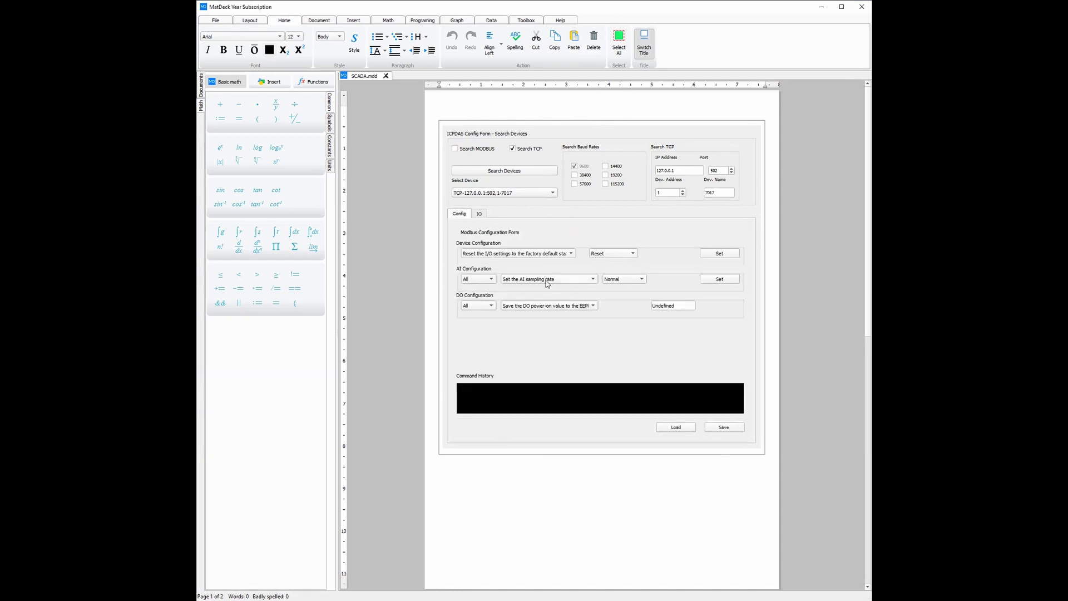
click(482, 282)
click(486, 296)
click(520, 282)
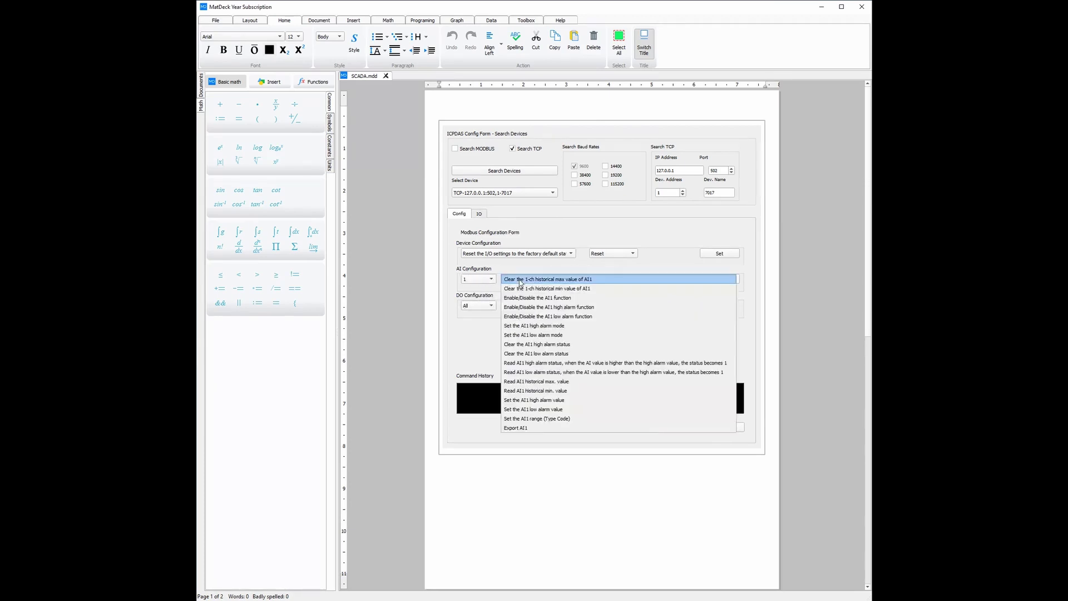
click(508, 428)
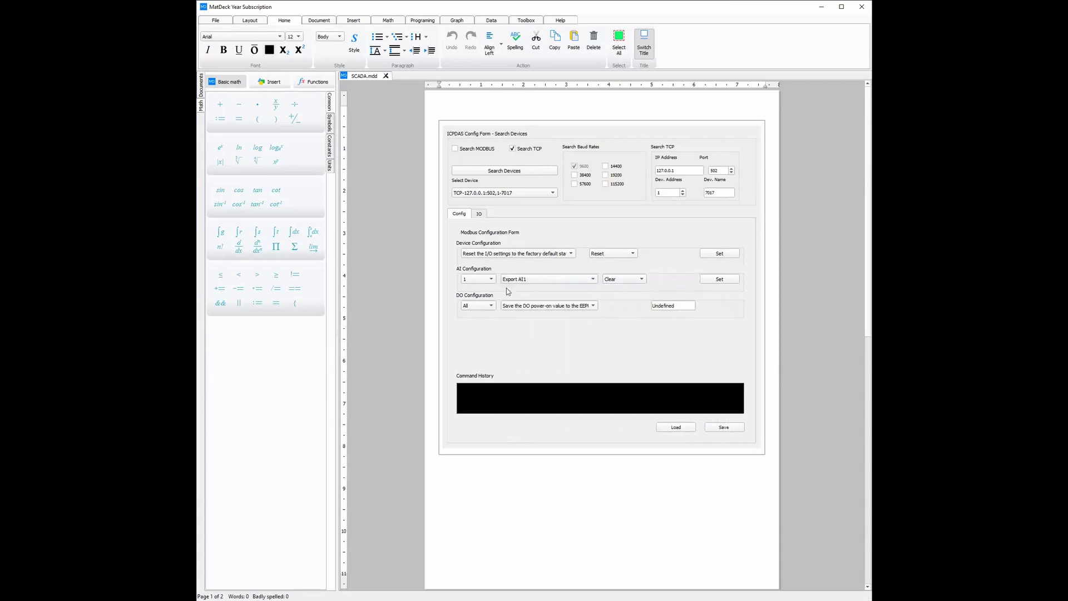
click(477, 215)
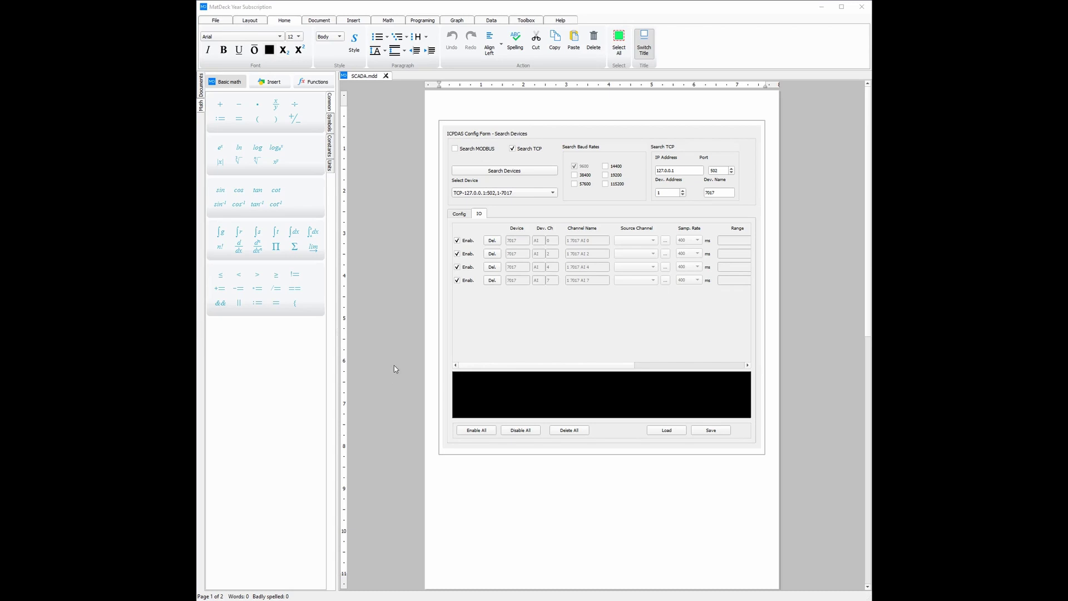
scroll(407, 366, down, 5)
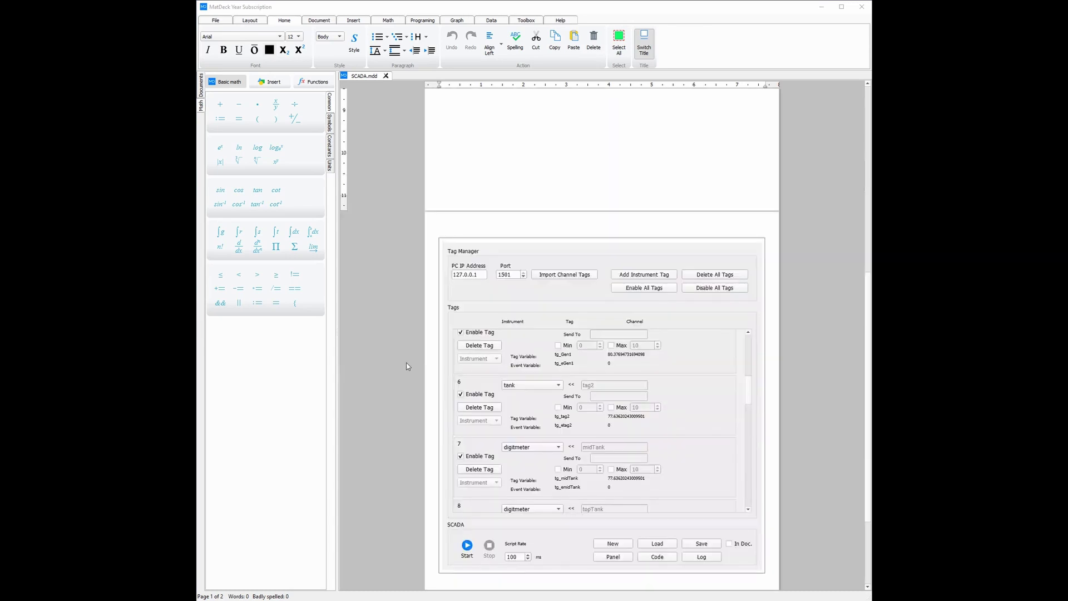
scroll(520, 328, down, 2)
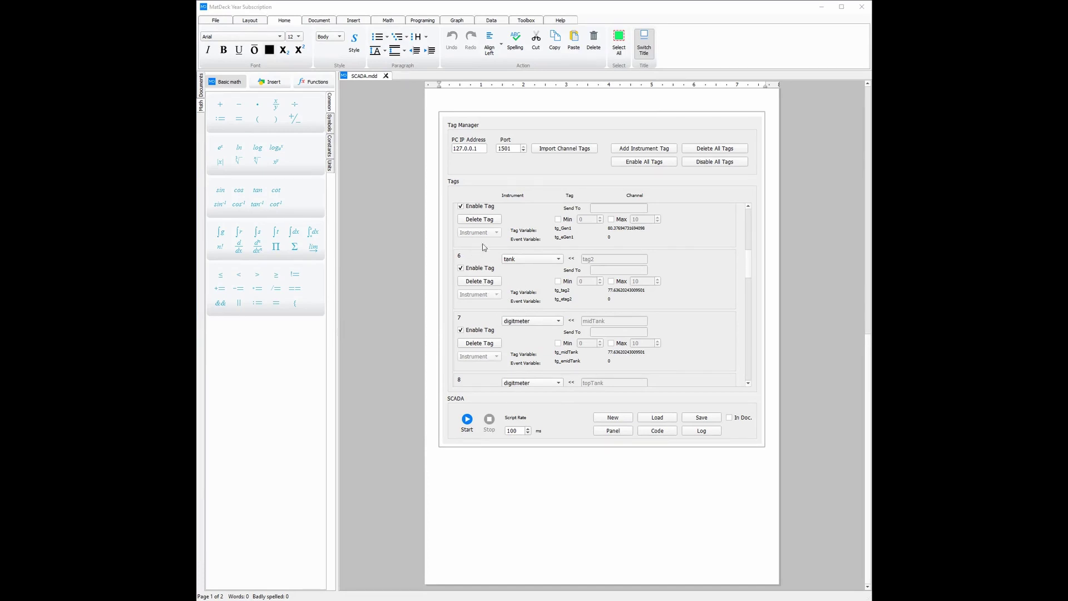
- Show the Toolbox ribbon, then bring up and minimize the floating SCADA window
click(523, 21)
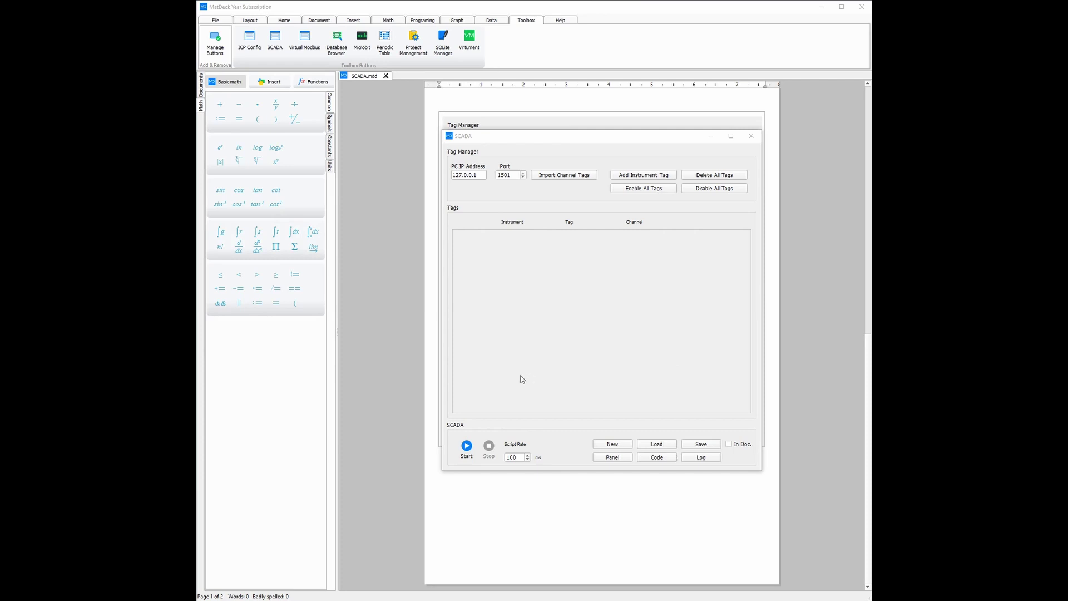
click(715, 136)
click(715, 136)
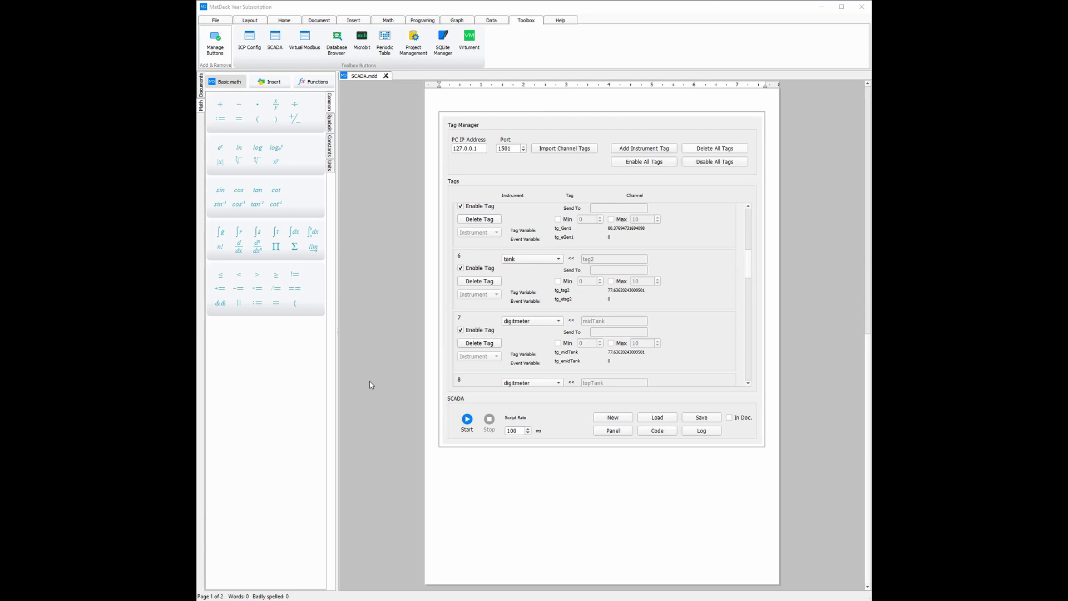
- Create a new blank document, Document 2
click(216, 20)
click(222, 44)
click(233, 62)
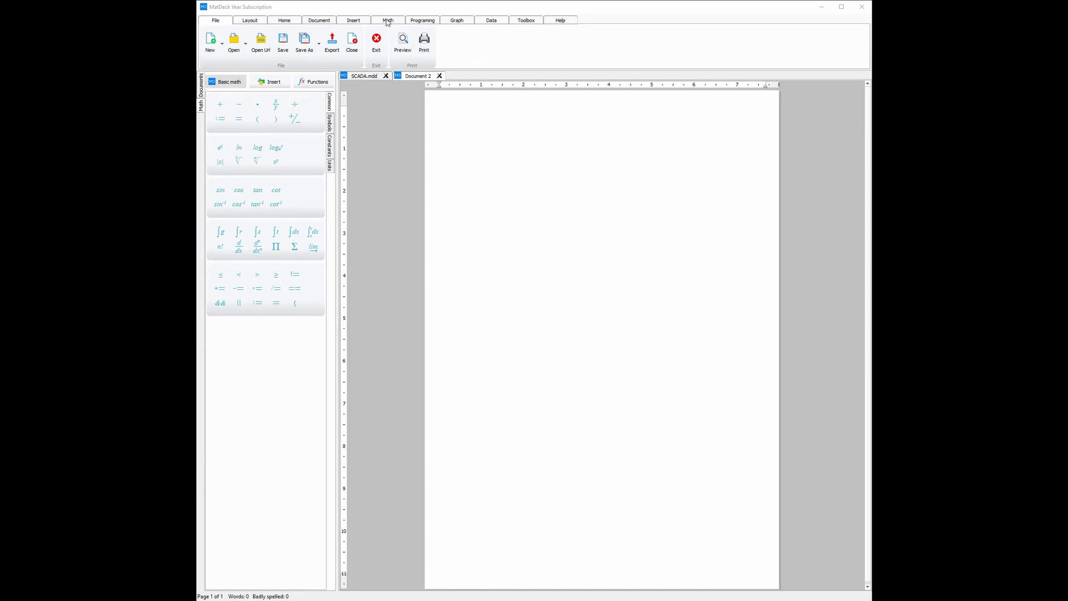
- Insert the ICP_Config_Form into the new document
click(363, 21)
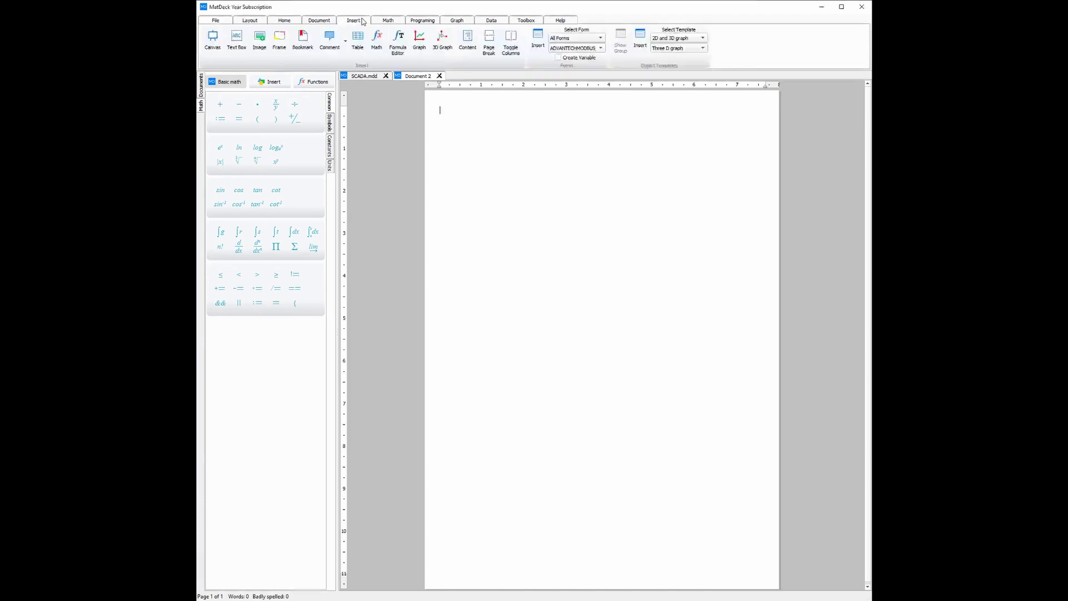
click(574, 48)
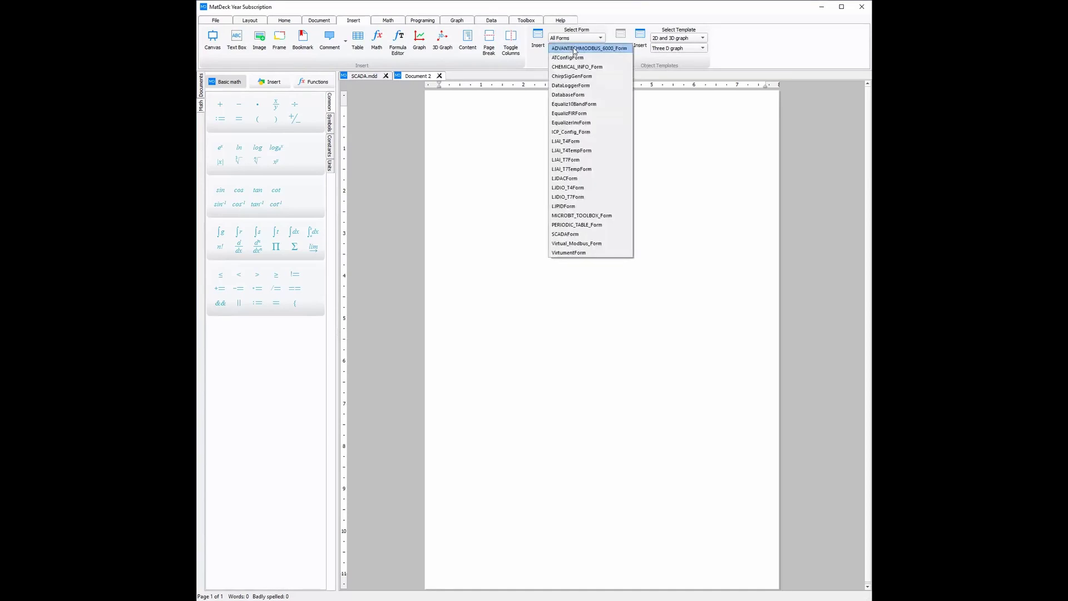
click(573, 132)
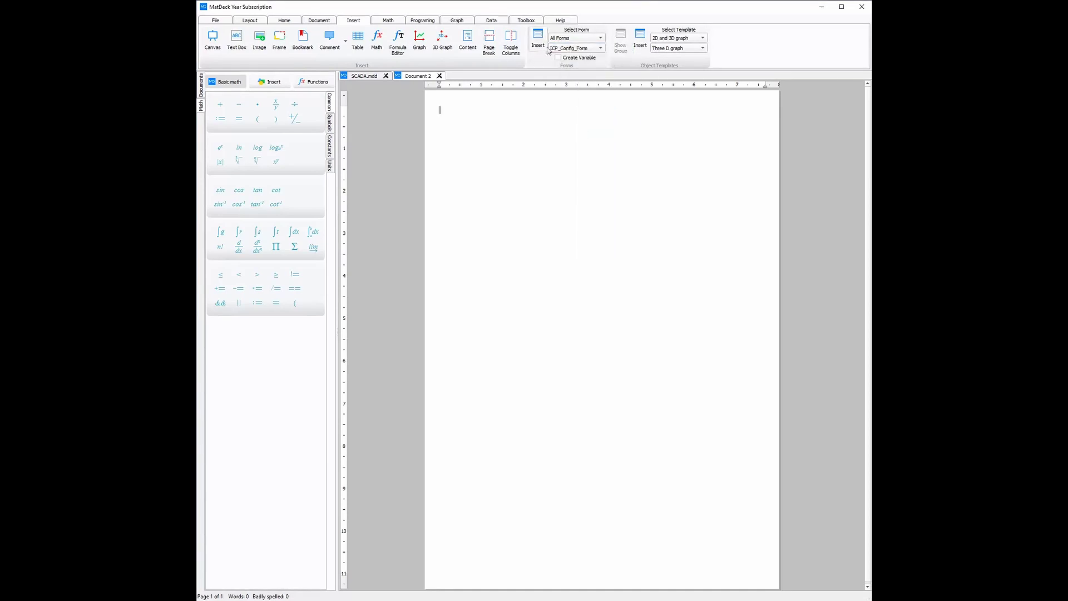
click(540, 43)
- Place the ICP form, enable TCP search and find the 7017 device by name
click(515, 174)
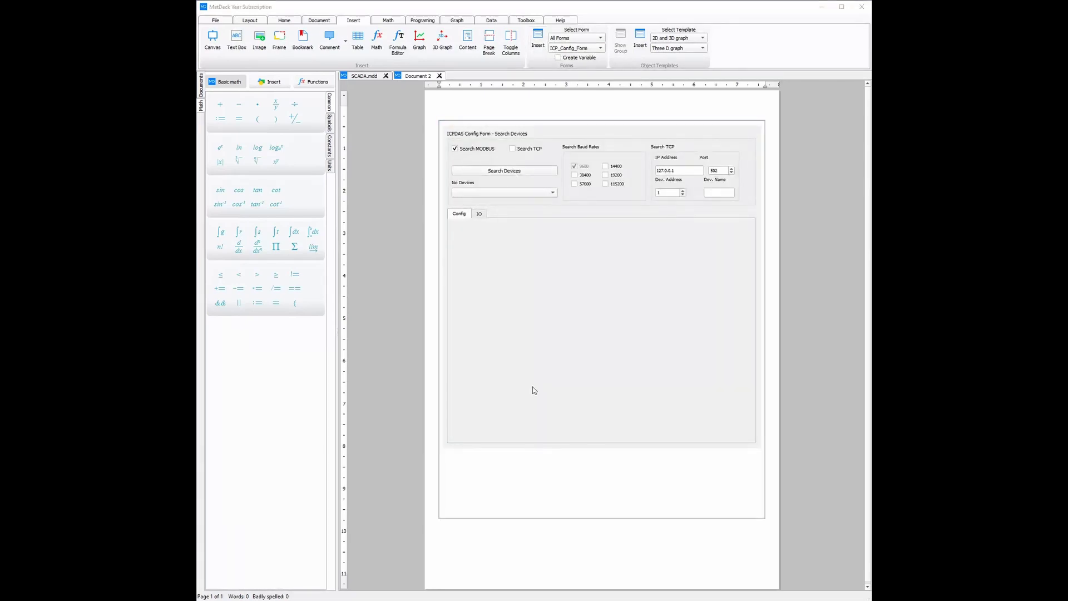
click(521, 149)
click(711, 192)
text(7017)
click(521, 172)
click(530, 194)
click(523, 204)
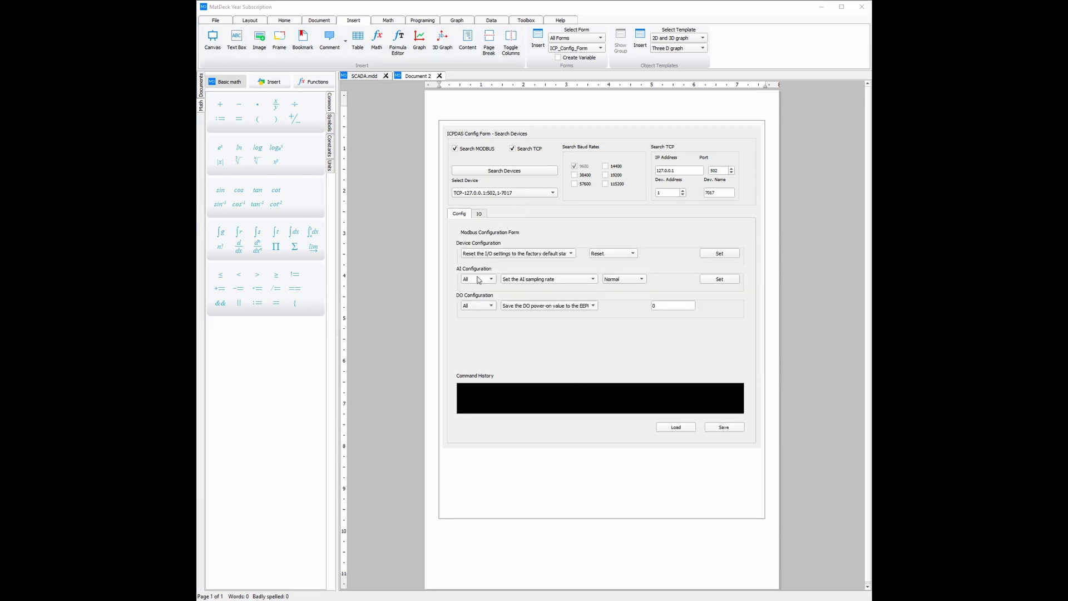
- Export the 7017's AI channel 0 with the Export AI0 command to the IO list
click(481, 279)
click(482, 289)
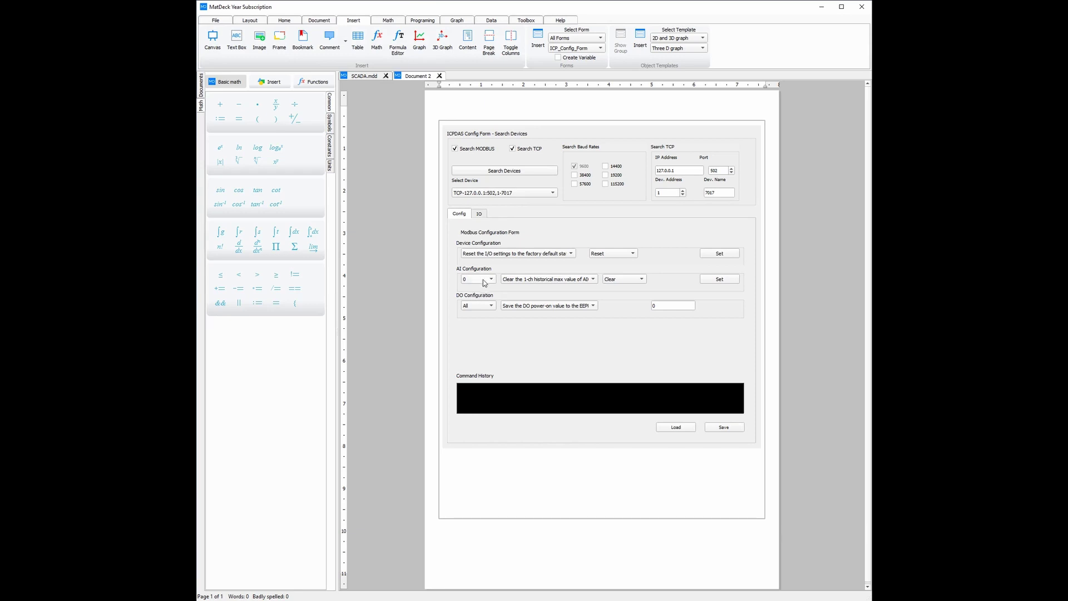
click(520, 280)
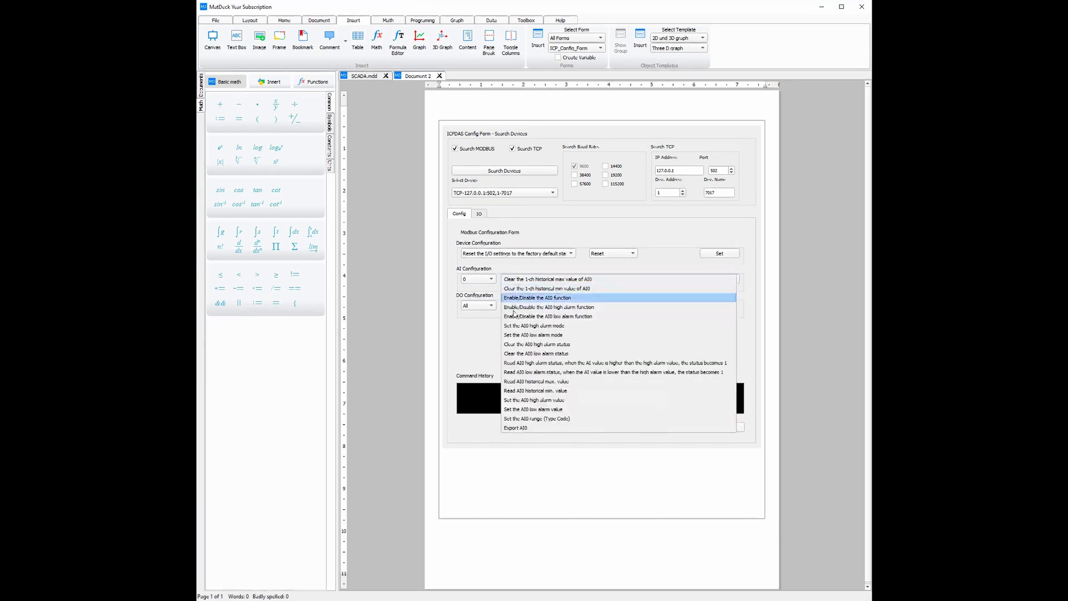
click(512, 428)
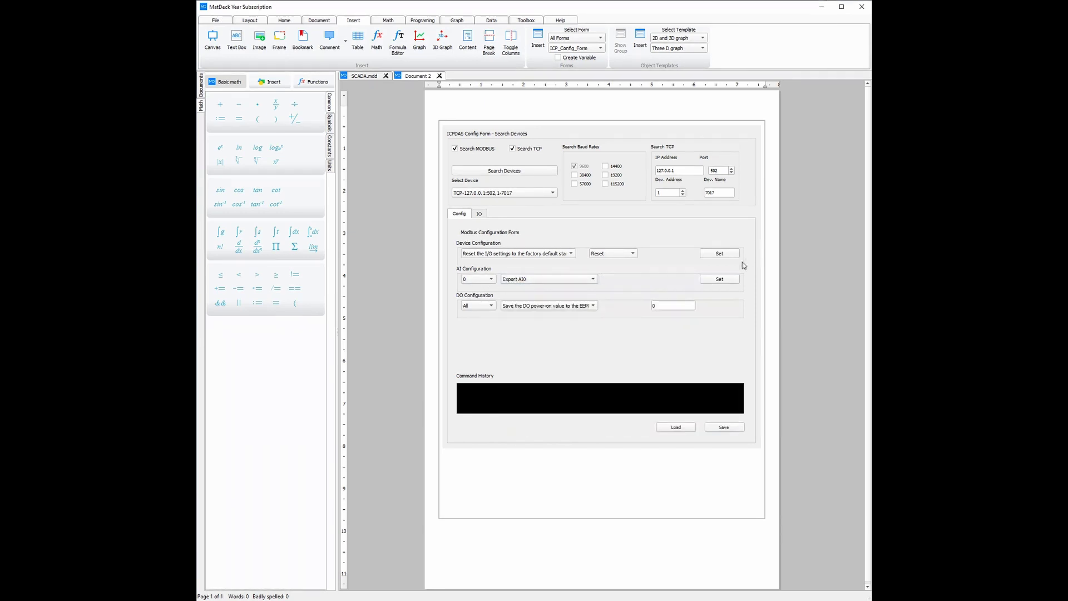
click(724, 277)
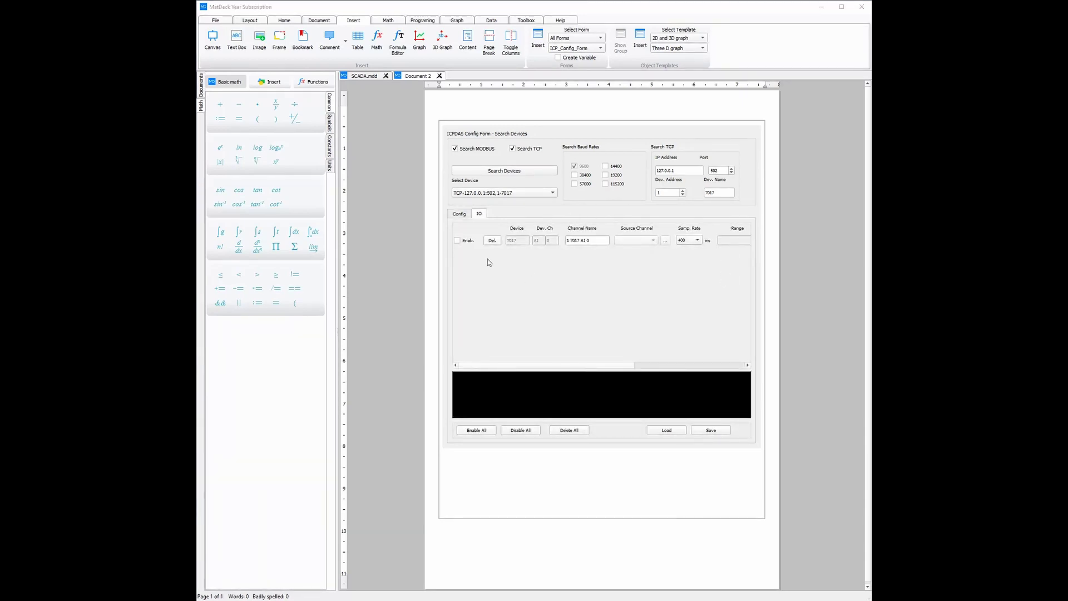
- Export all 7017 AI channels (AI 0 to AI 3) and enable all four at 400 ms
click(470, 216)
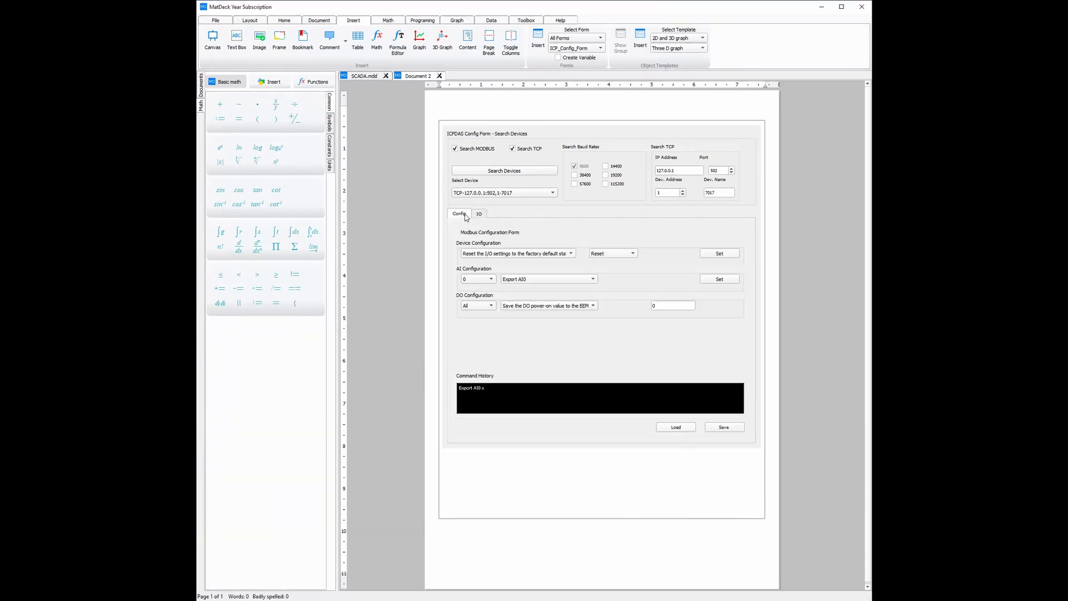
click(472, 282)
click(473, 296)
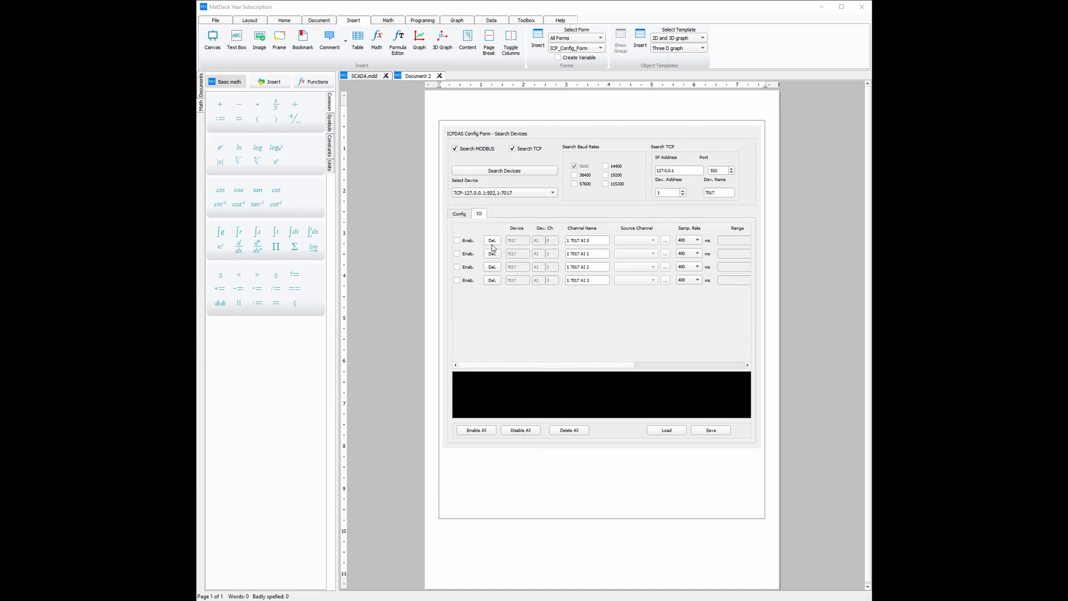
click(468, 430)
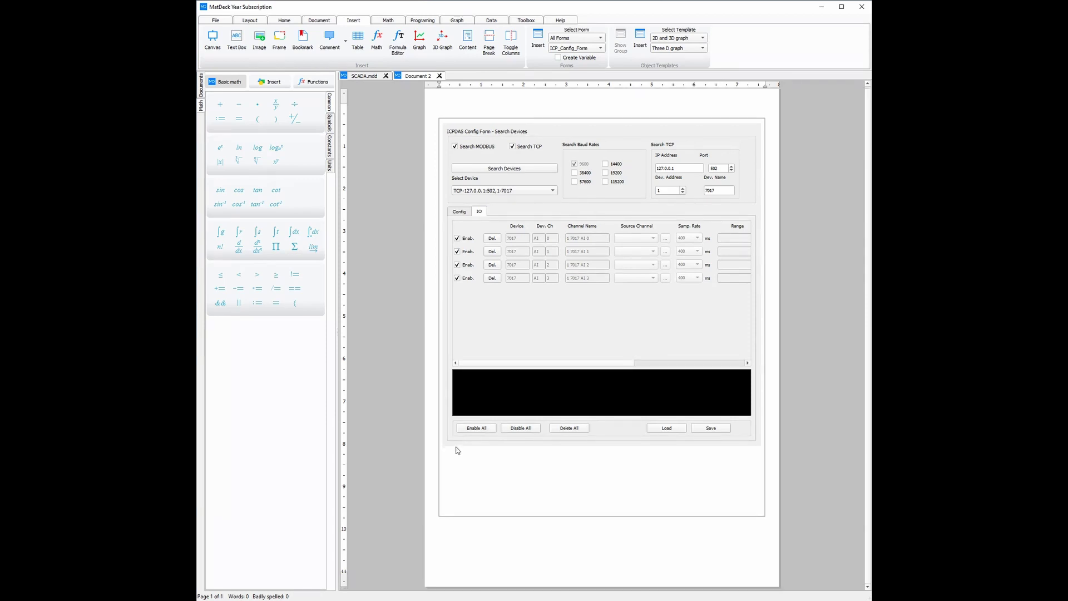
- Insert the SCADAForm from the SCADA form category on a new second page
click(574, 37)
click(576, 168)
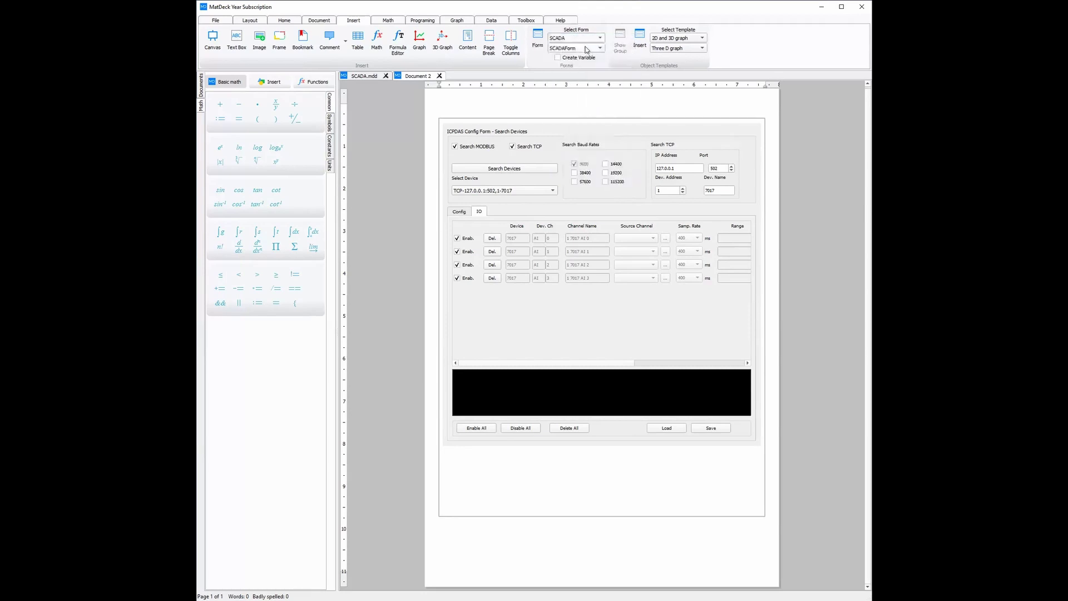
click(583, 49)
click(556, 48)
click(474, 553)
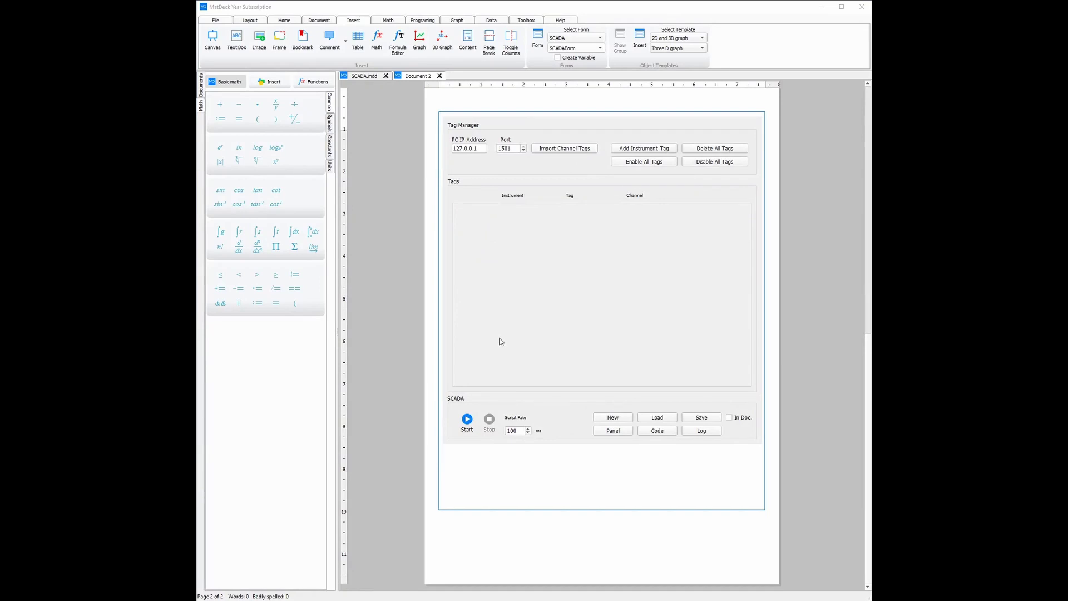
- Import the 7017 channel tags into the Tag Manager with default analog circular instruments
click(538, 20)
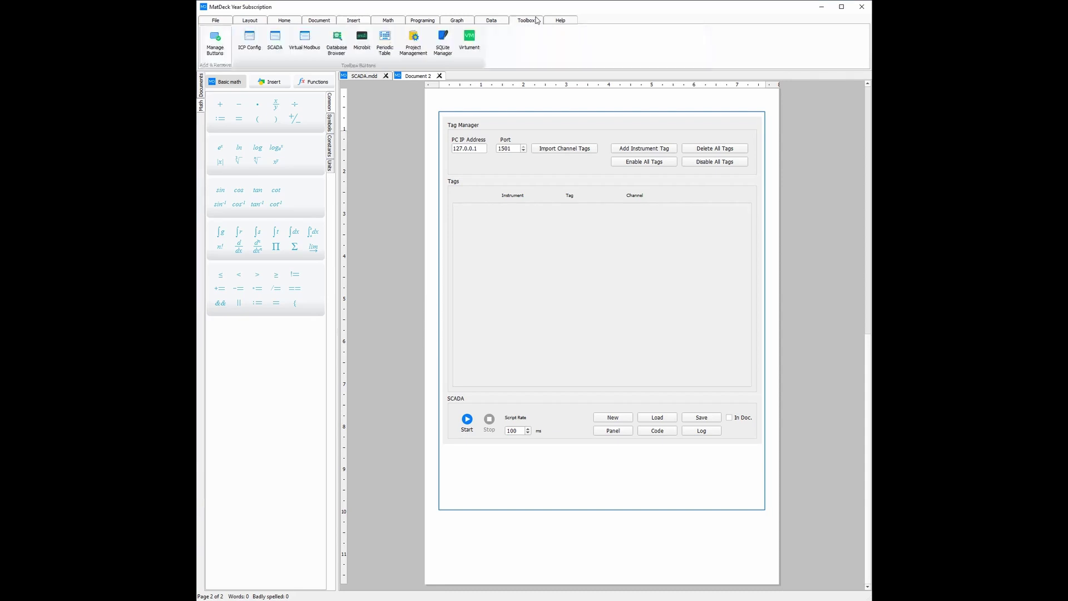
click(272, 47)
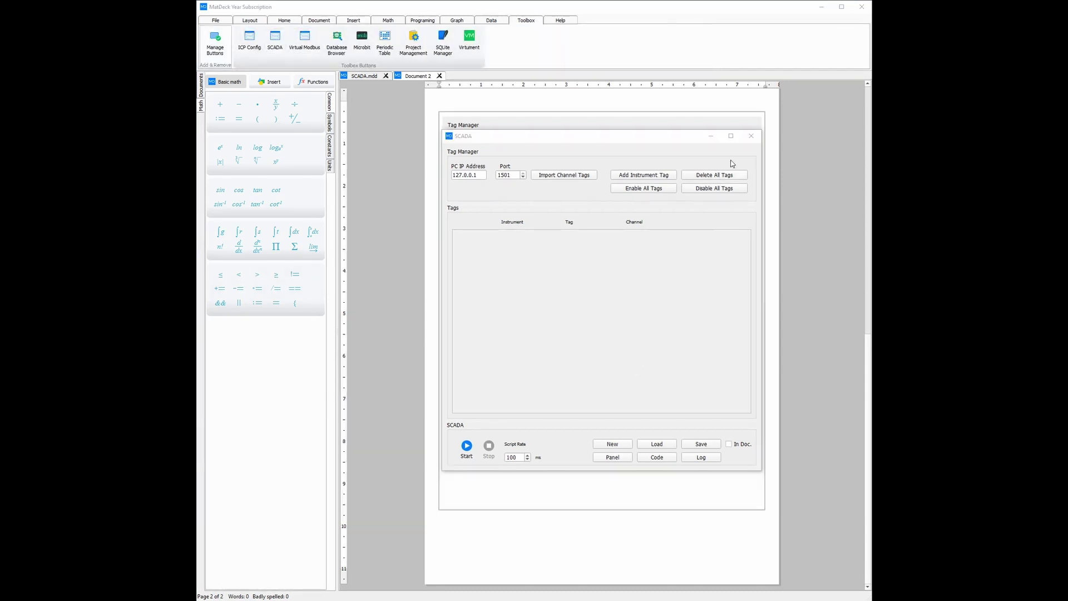
click(751, 136)
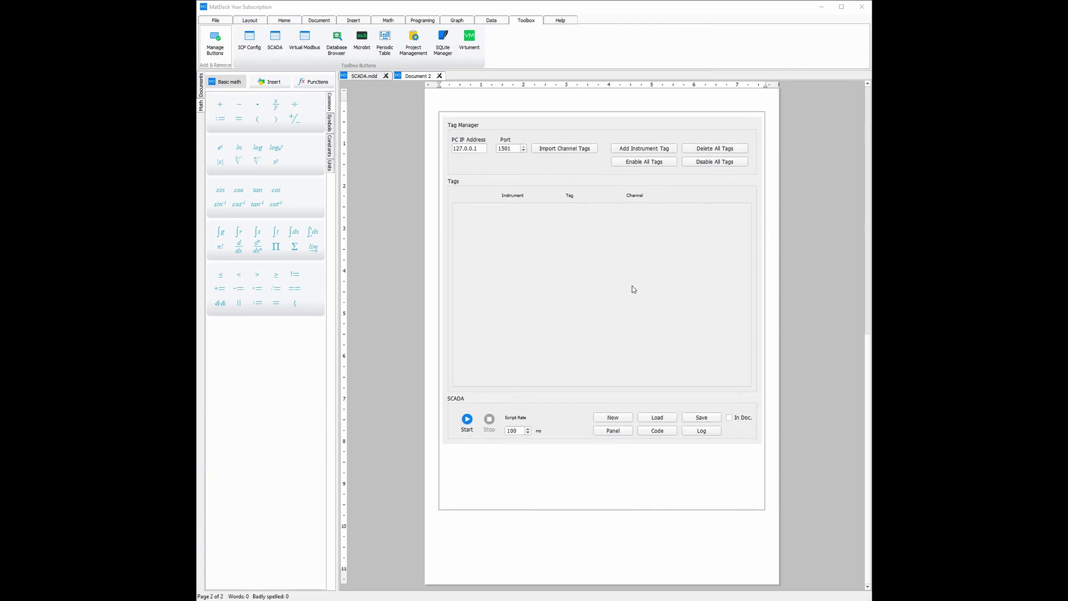
click(577, 150)
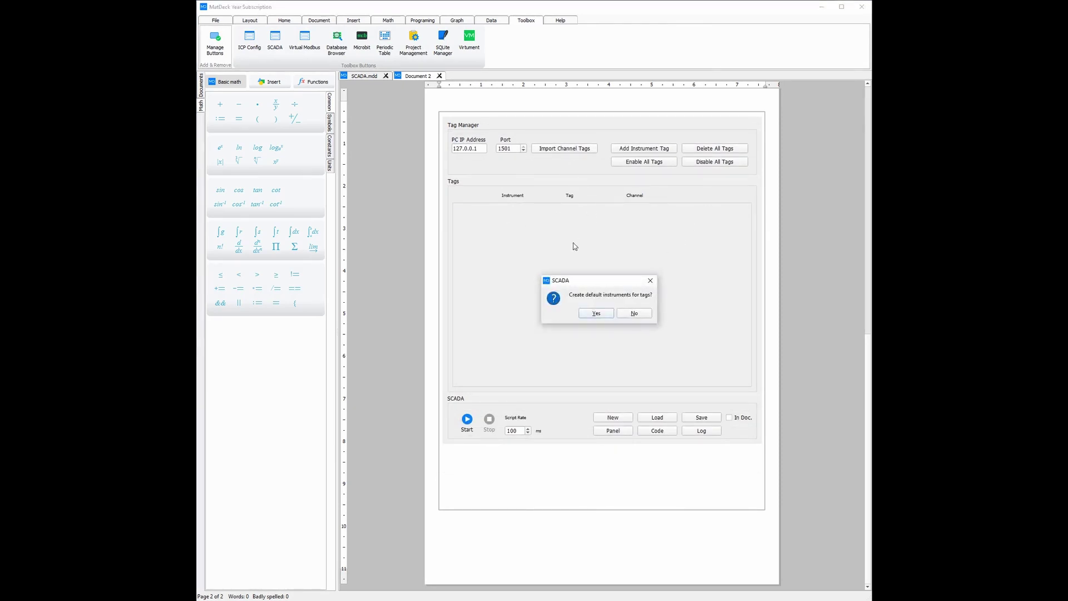
click(595, 312)
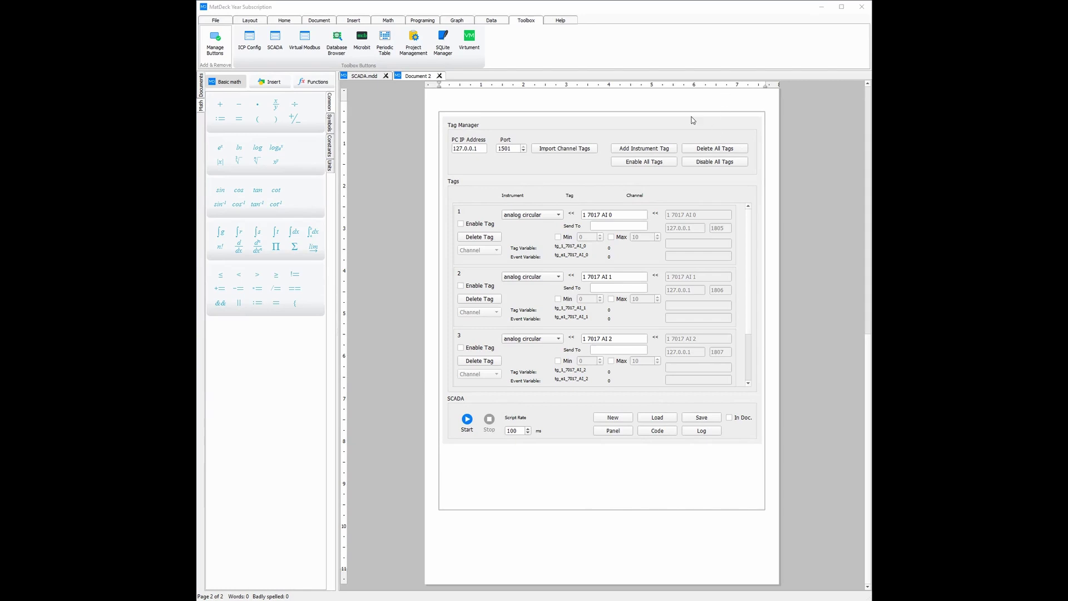
- Enable all imported tags and start SCADA, showing live gauges for 7017 AI 0 to AI 3
click(655, 163)
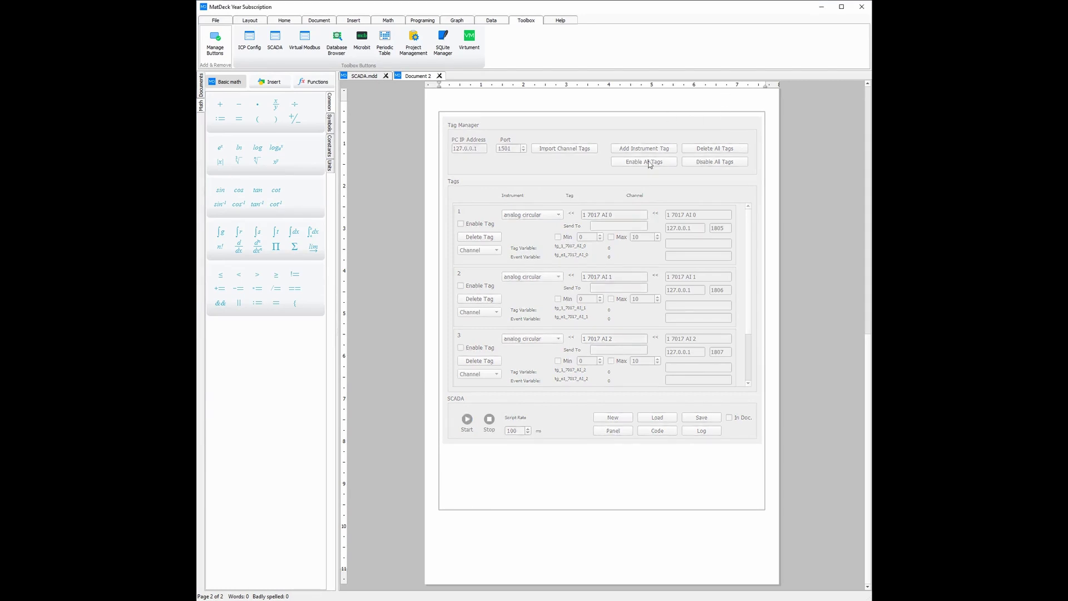
click(466, 224)
click(466, 418)
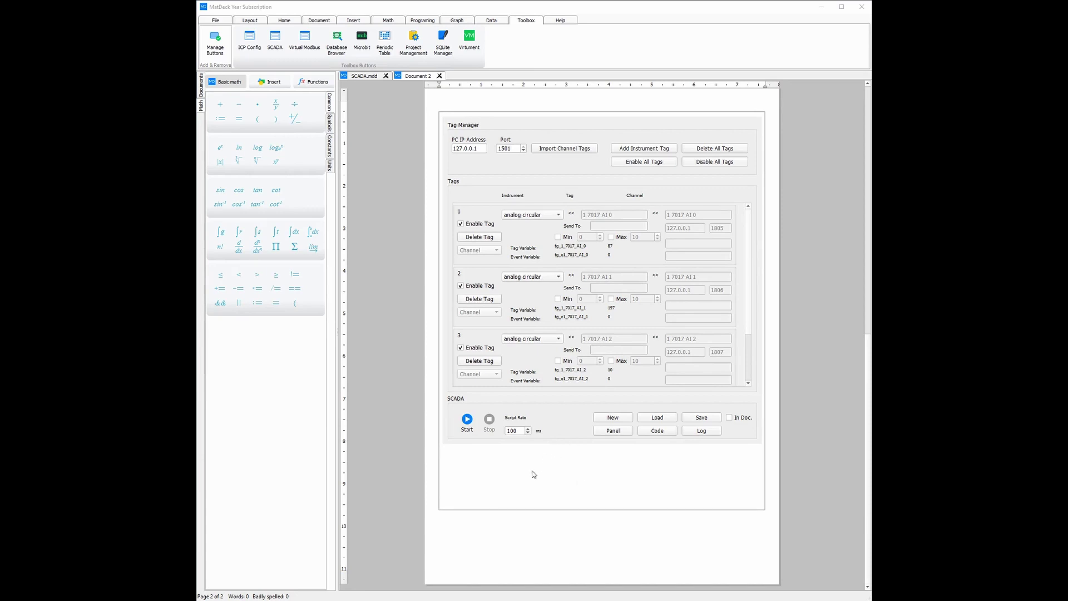
click(472, 427)
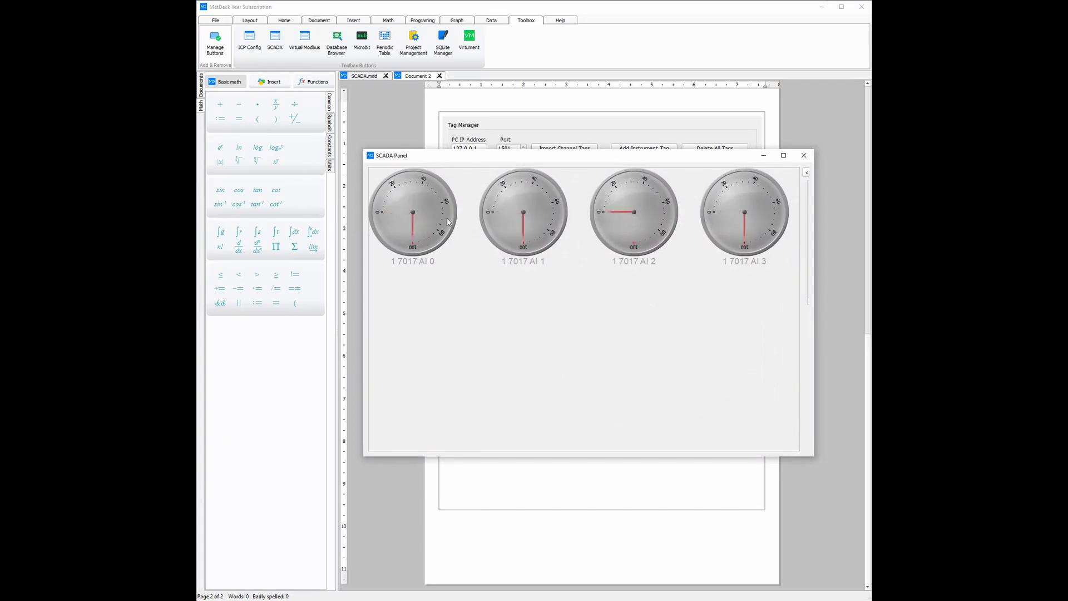
- Move the SCADA panel left and expand its palette to browse Pipes, Tanks and Valves
click(608, 51)
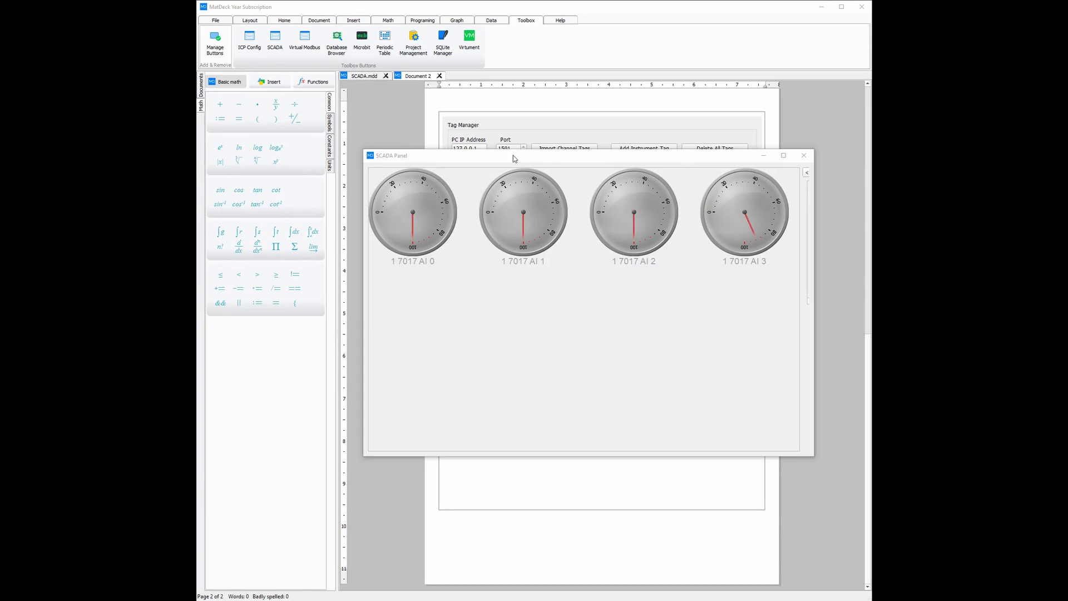
drag(513, 159, 453, 167)
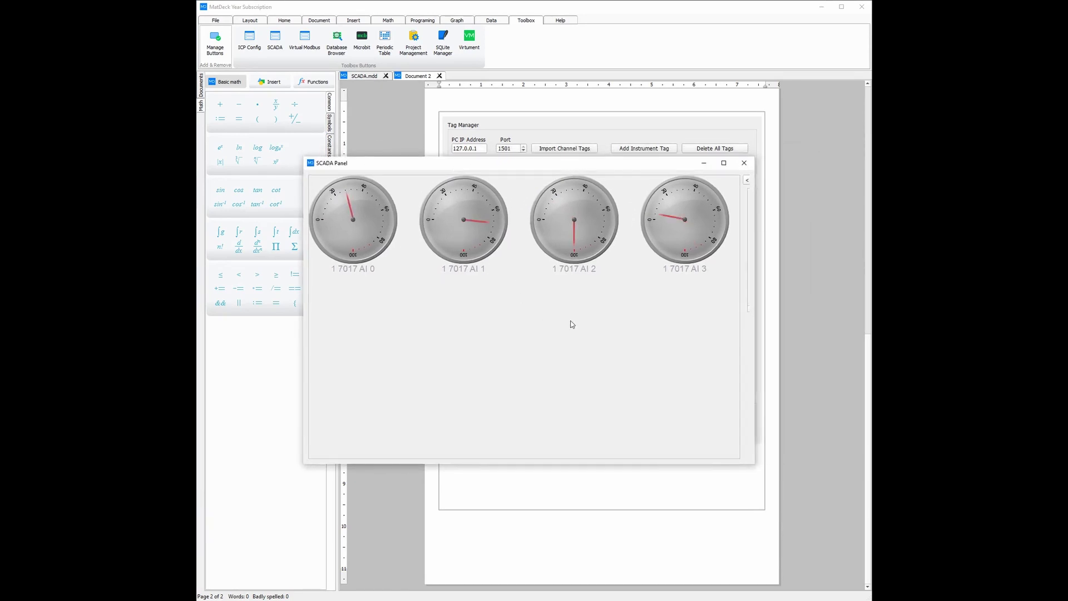
click(747, 180)
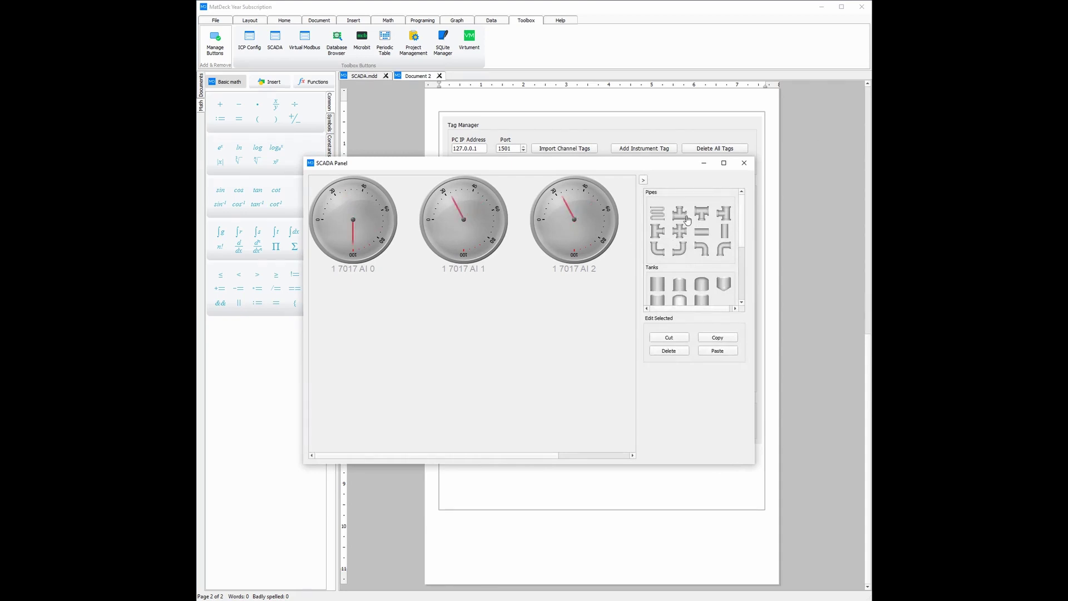
scroll(687, 220, down, 2)
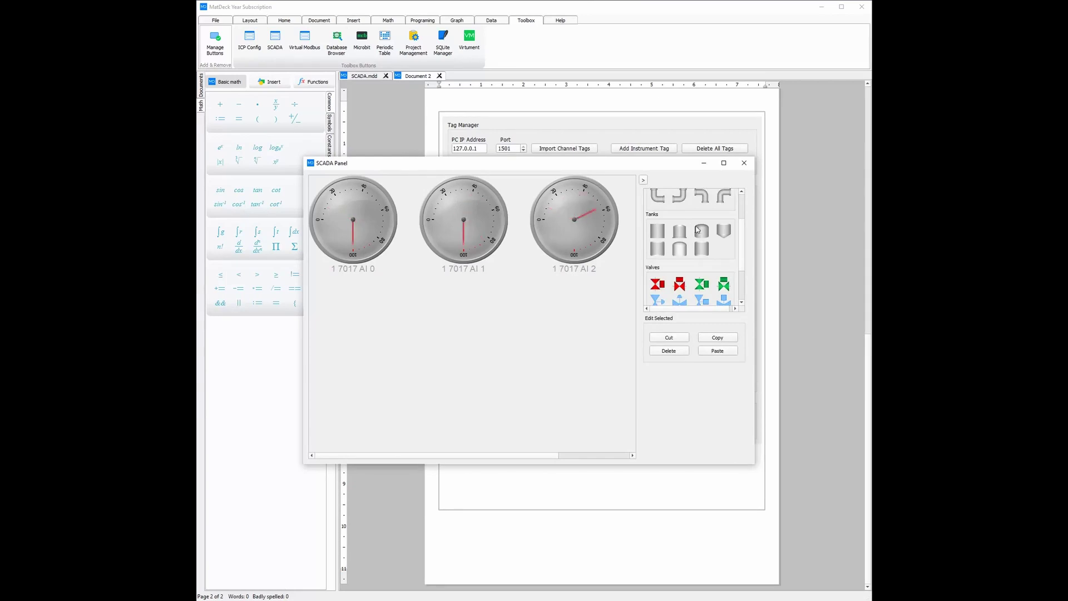
- Close the live SCADA panel, reopen it with Panel, then minimize it
click(703, 162)
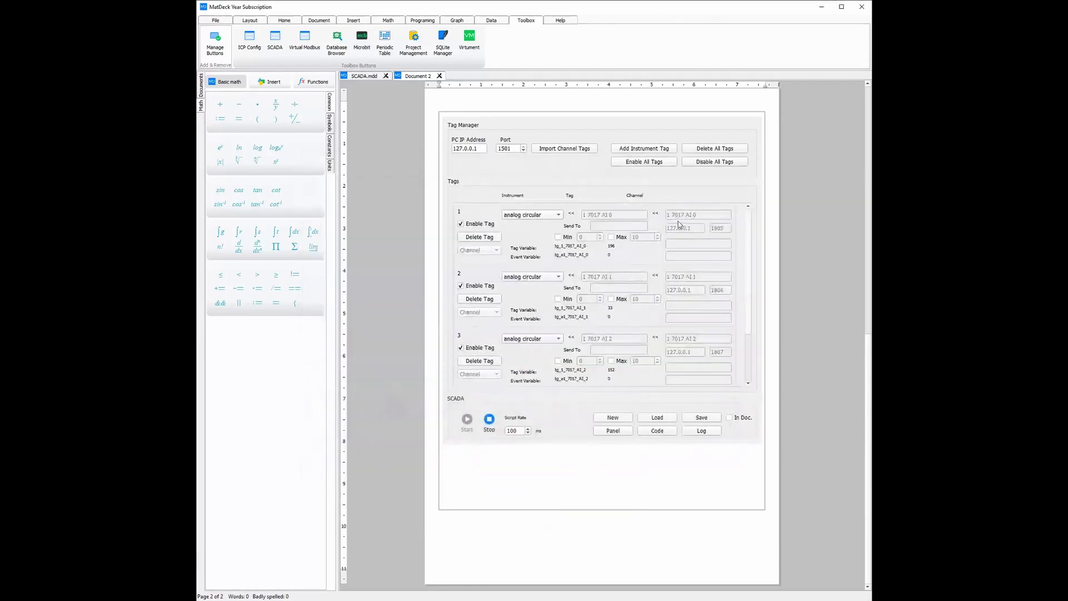
click(613, 431)
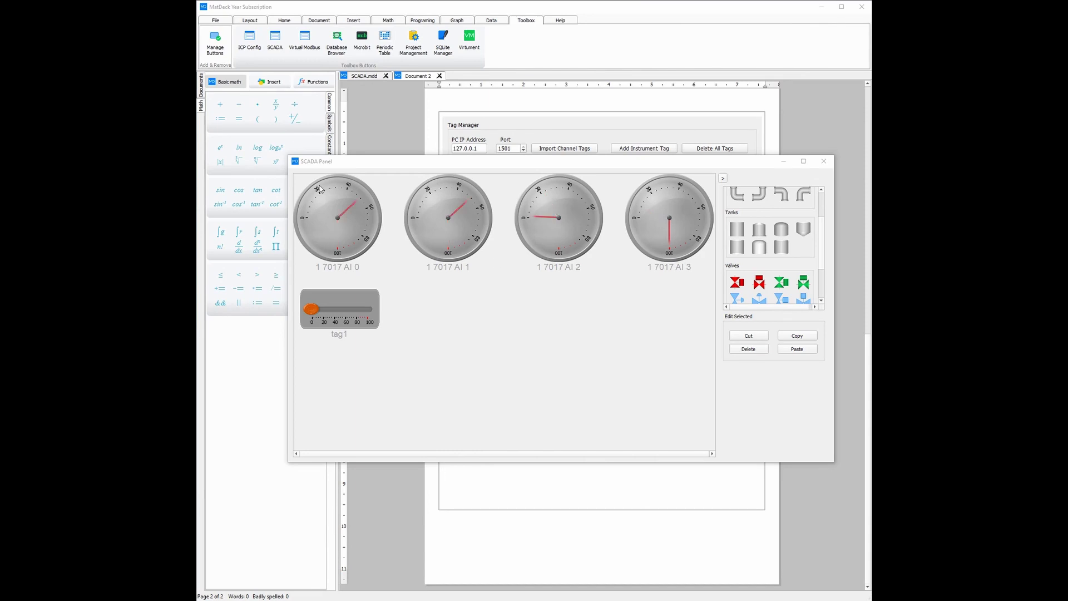
click(783, 163)
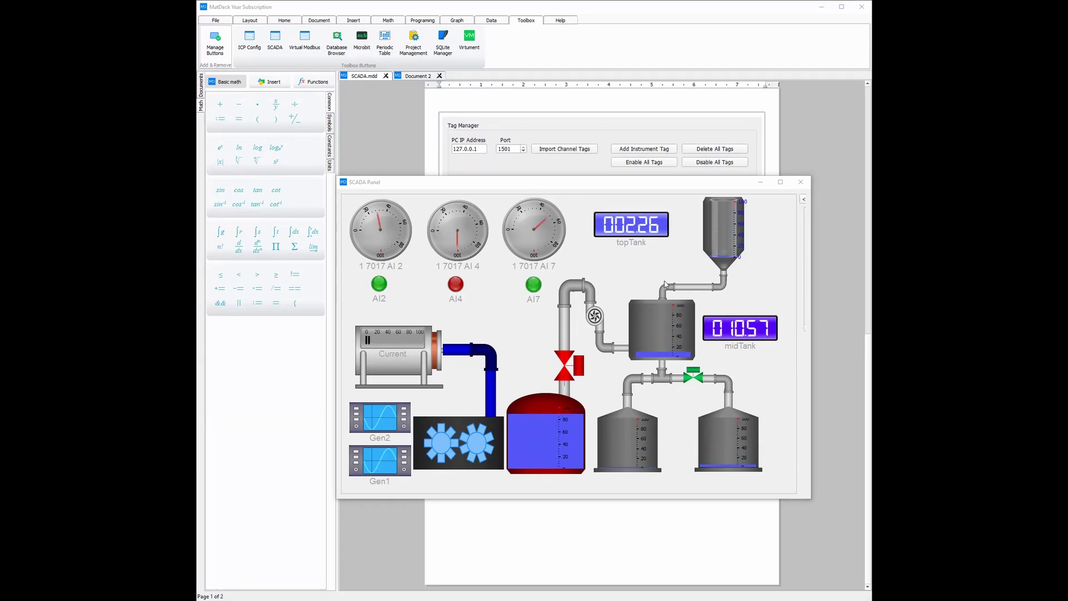
- Close the SCADA Panel window, revealing Tag Manager tags for 7017 AI 2, AI 4 and AI 7
click(760, 182)
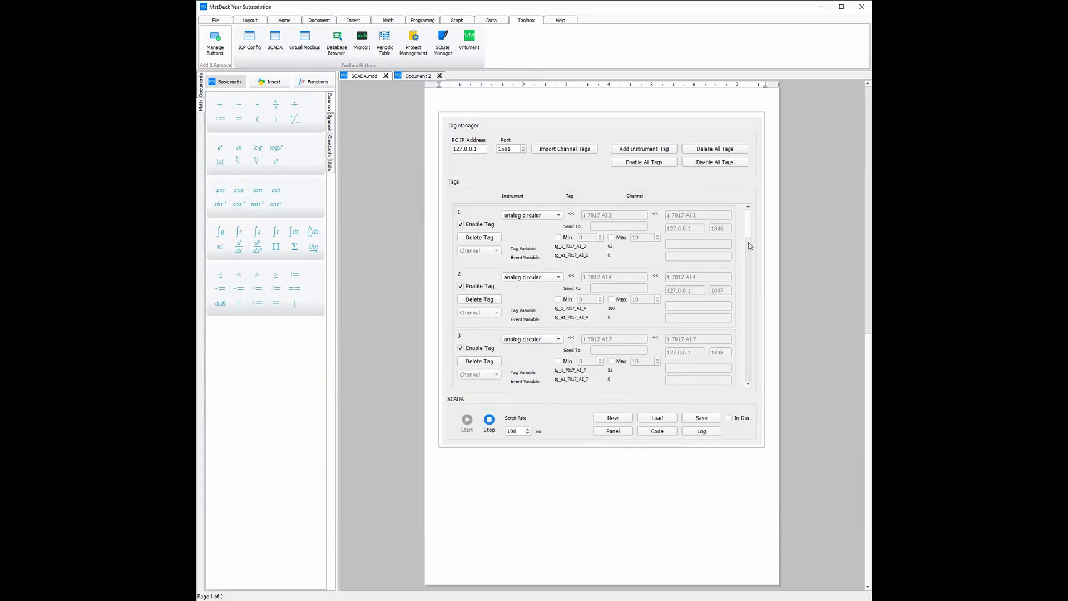